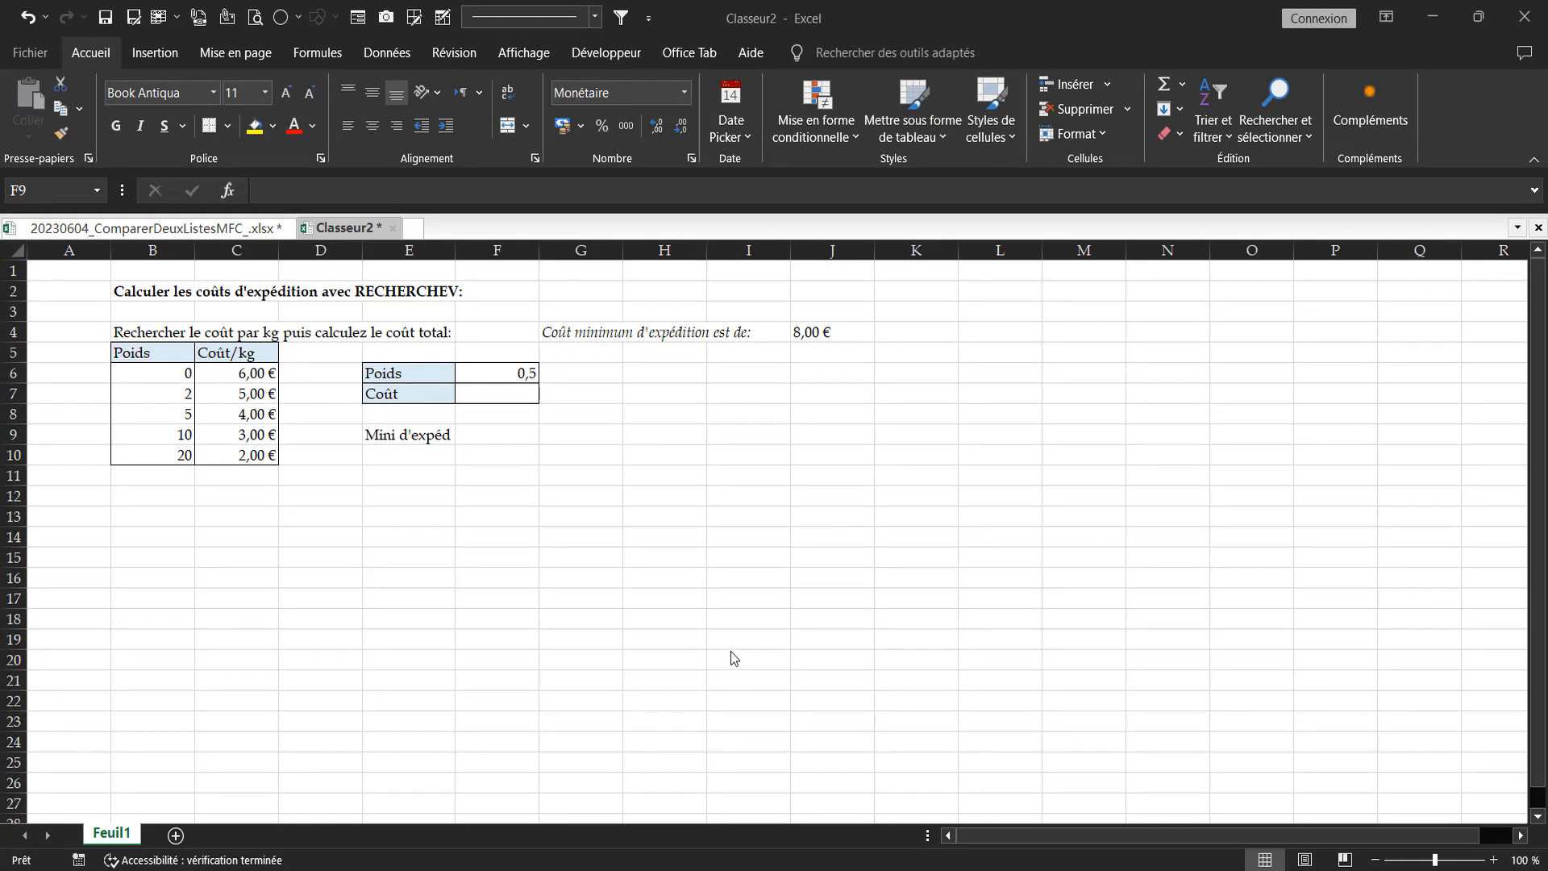
Step: Check which cells the named ranges bdd and Poids refer to on the sheet
{"action": "left_click", "coordinate": [139, 350]}
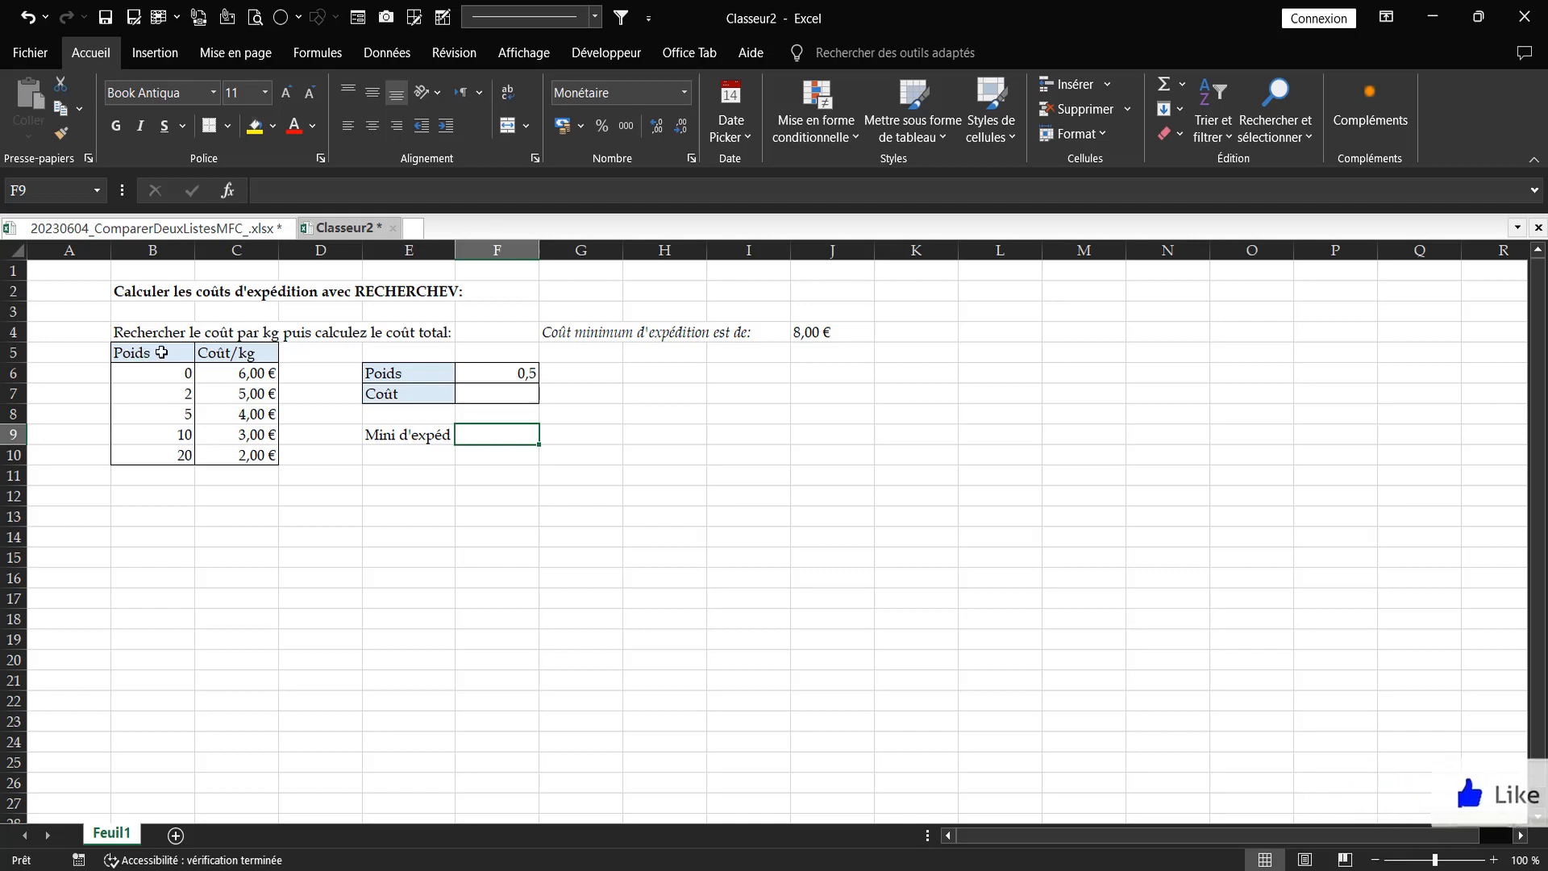
{"action": "left_click", "coordinate": [97, 191]}
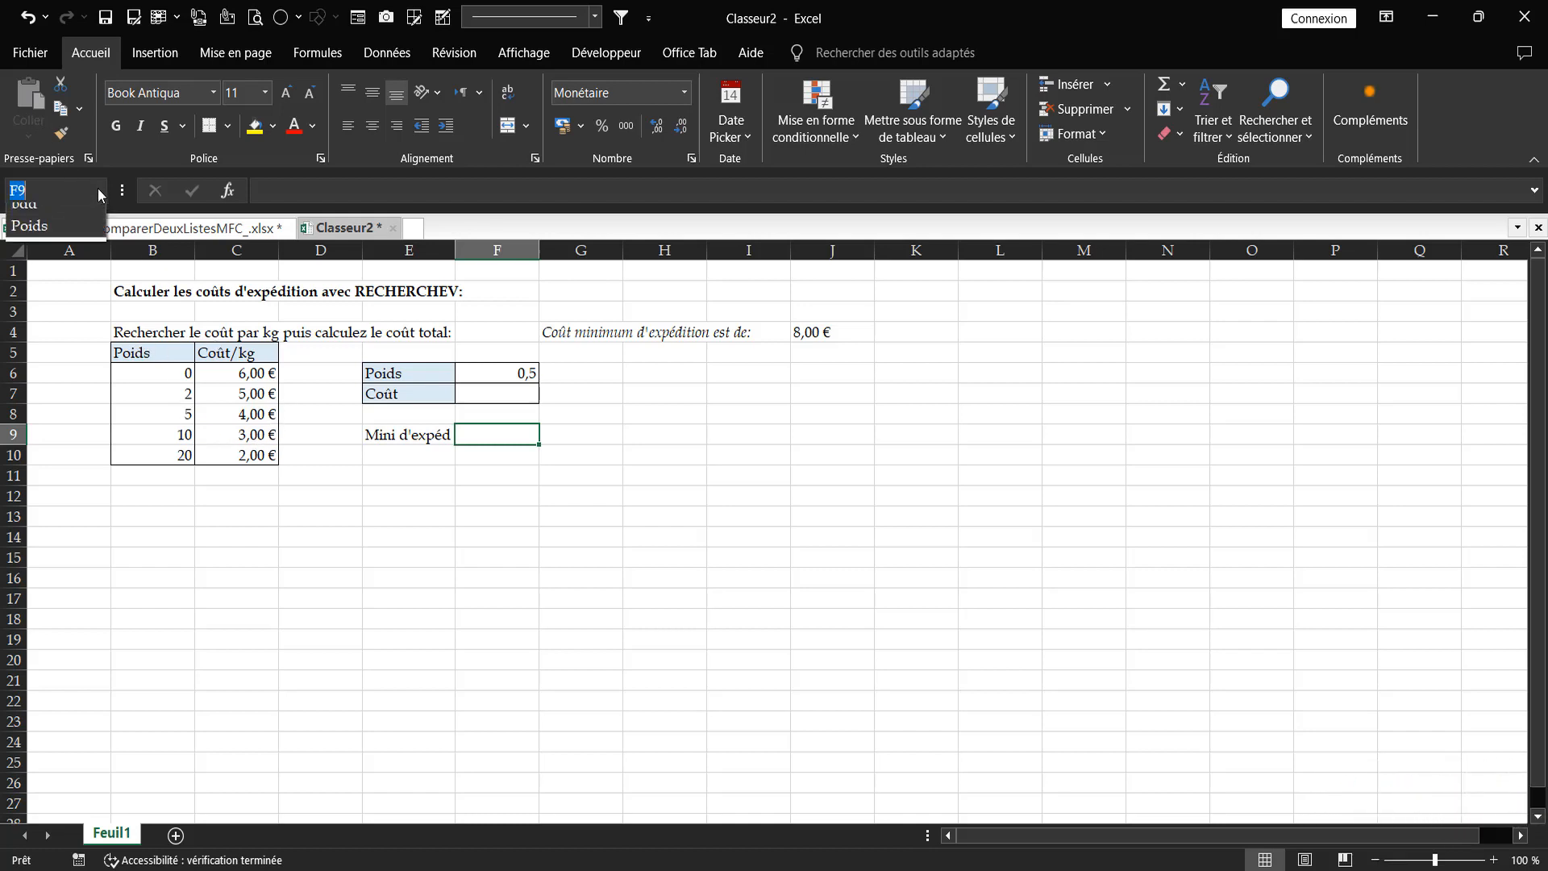
{"action": "left_click", "coordinate": [49, 211]}
{"action": "left_click", "coordinate": [240, 424]}
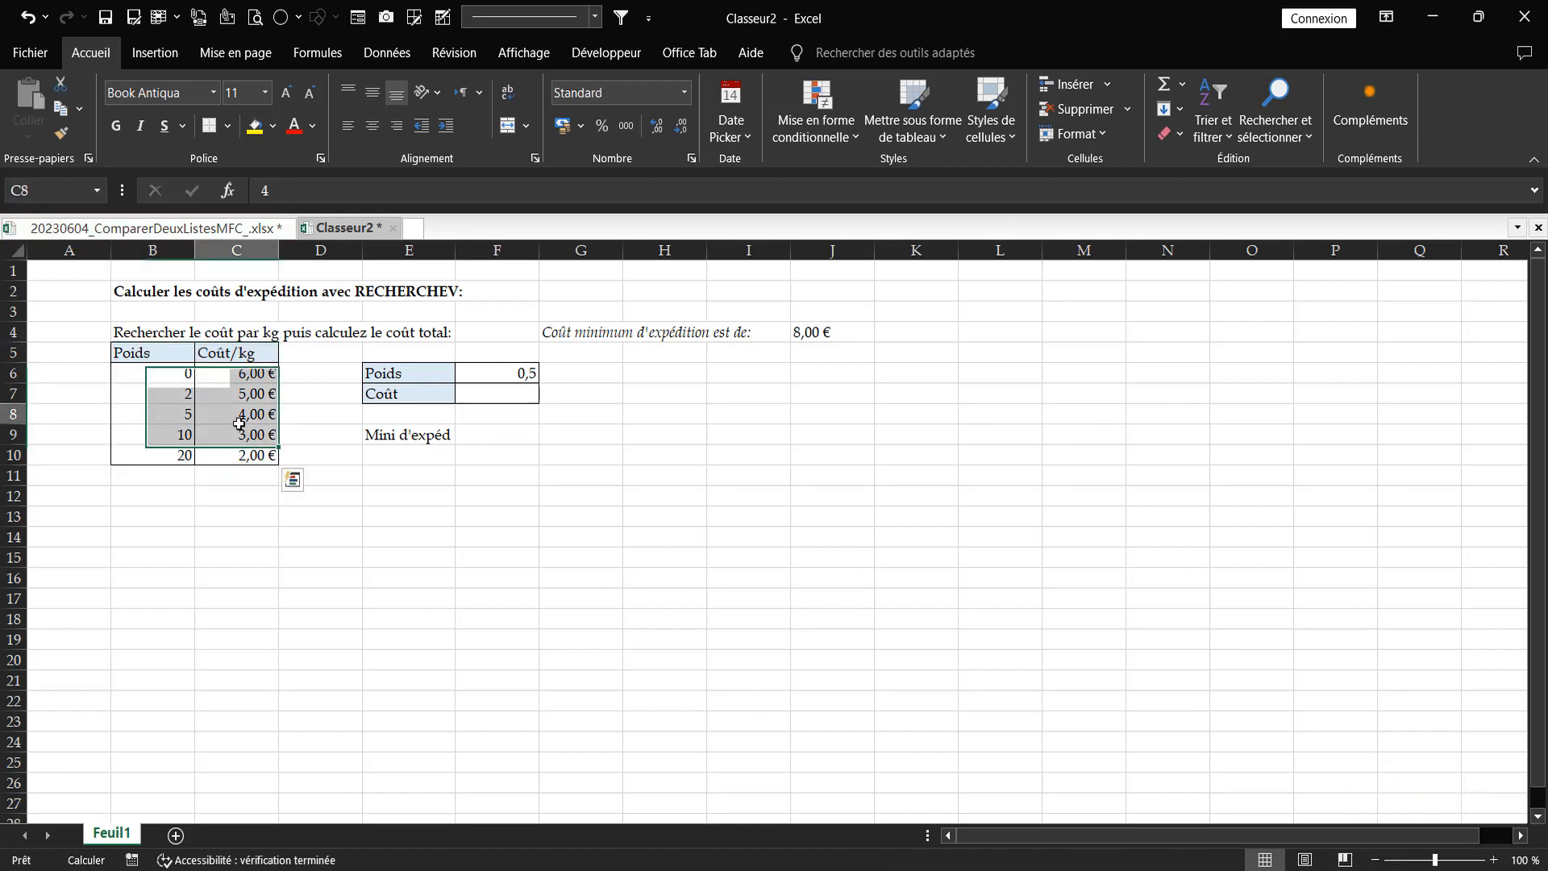
{"action": "left_click", "coordinate": [98, 192]}
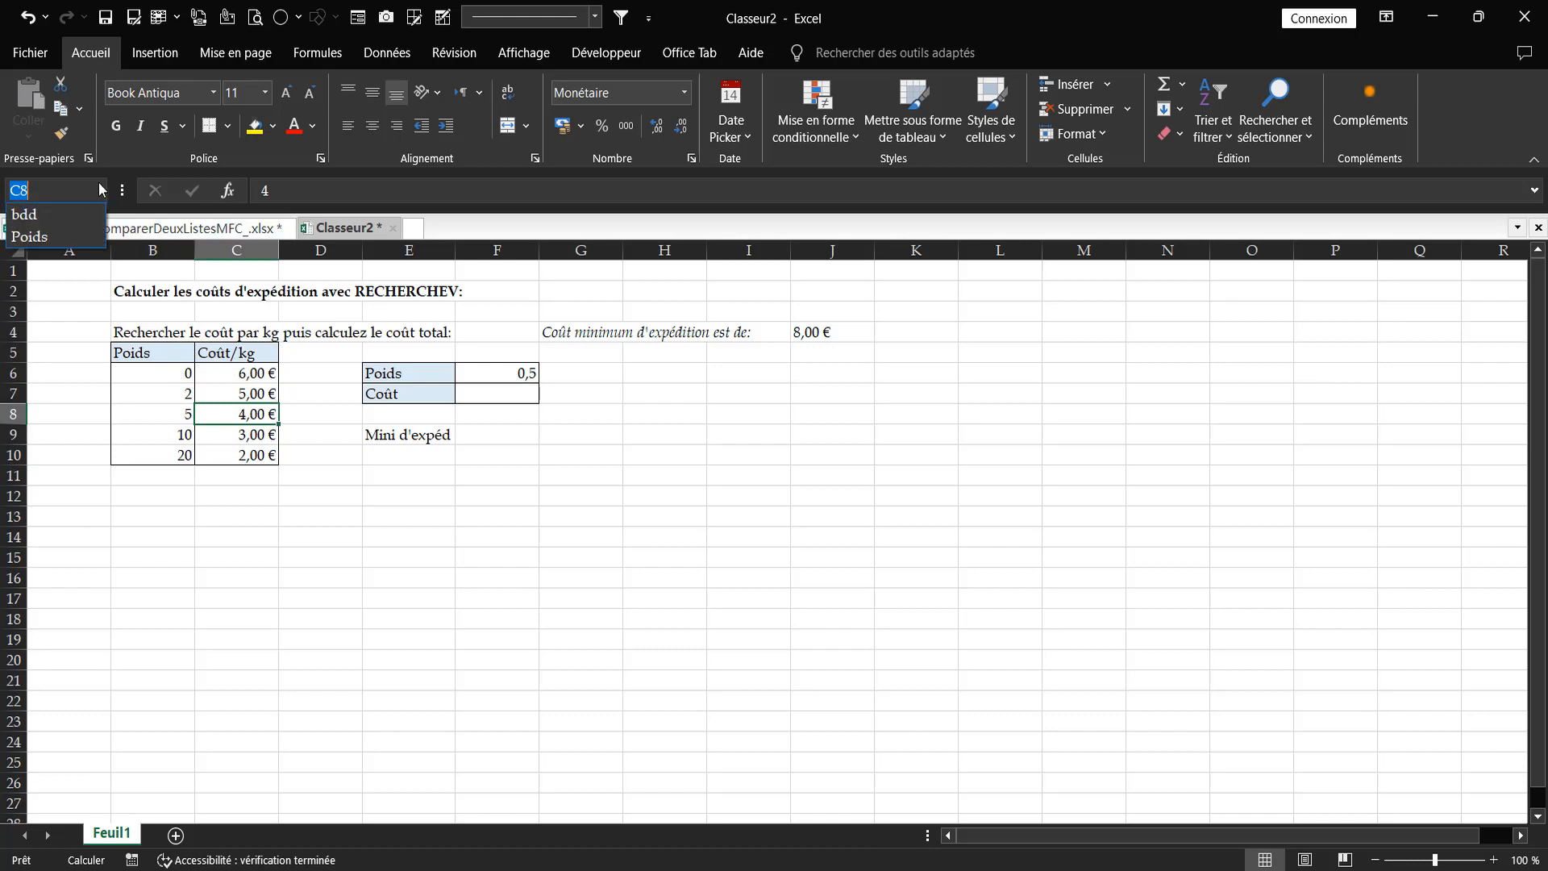
{"action": "left_click", "coordinate": [43, 237]}
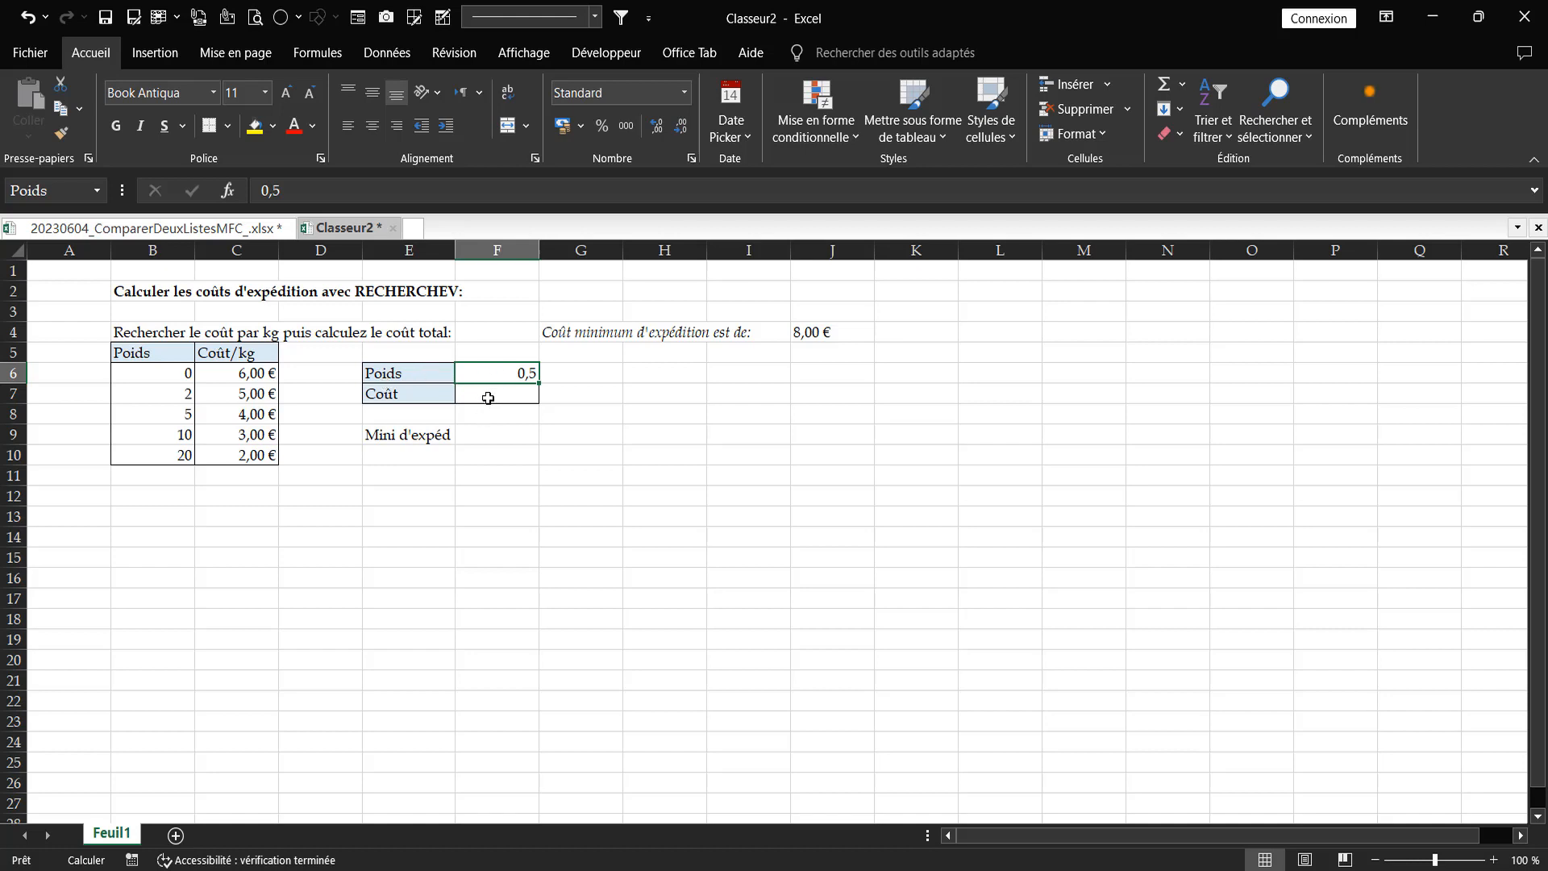
Step: Start a RECHERCHEV formula in the Coût cell F7 with the named cell Poids as the lookup value
{"action": "left_click", "coordinate": [520, 391]}
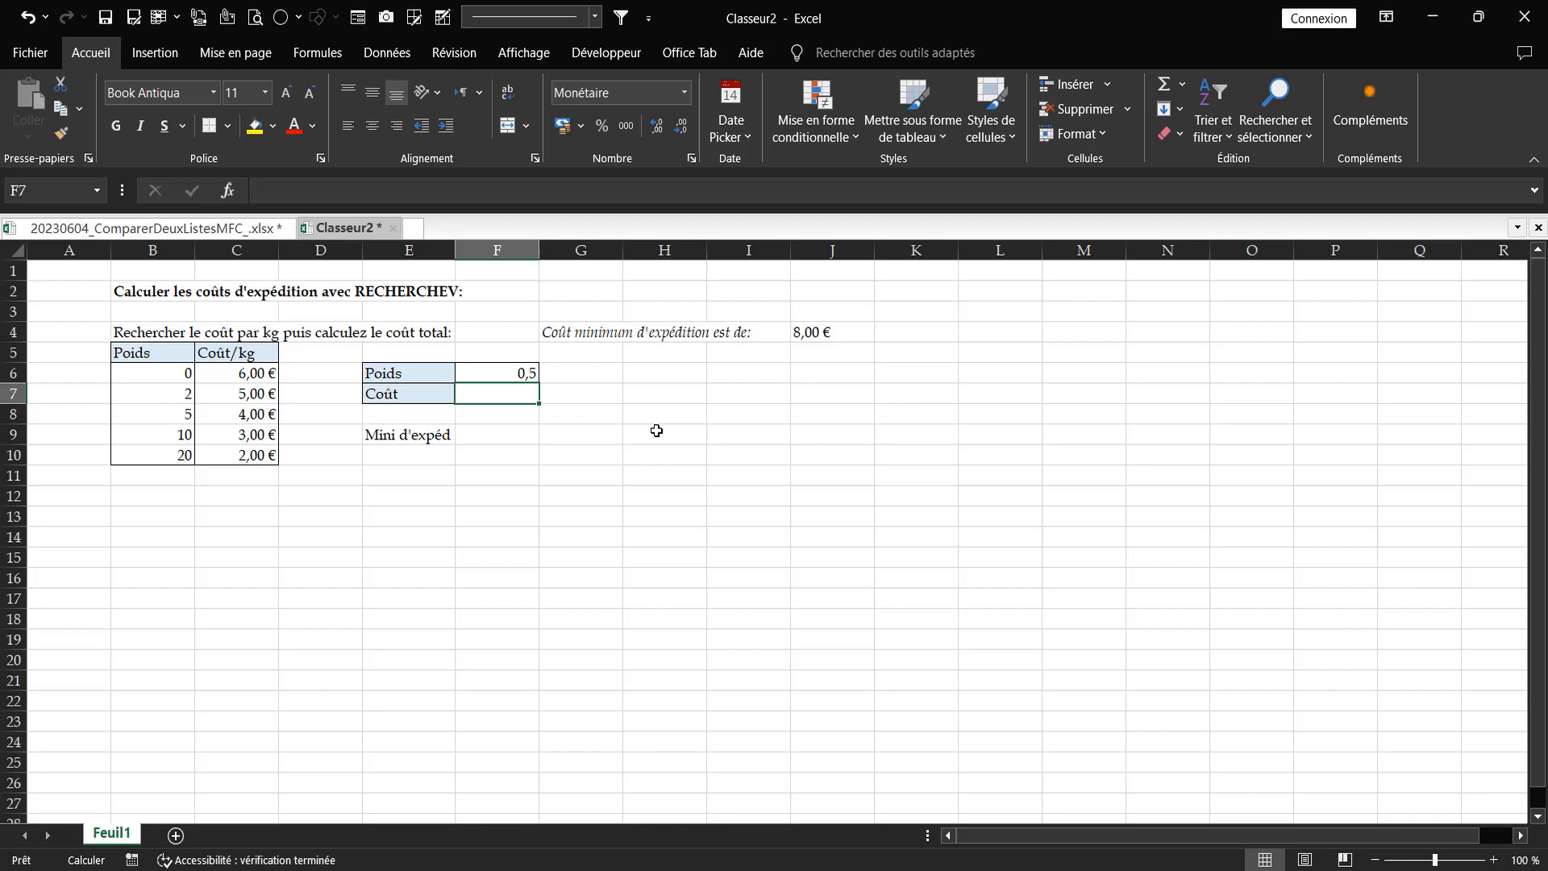
{"action": "type", "text": "="}
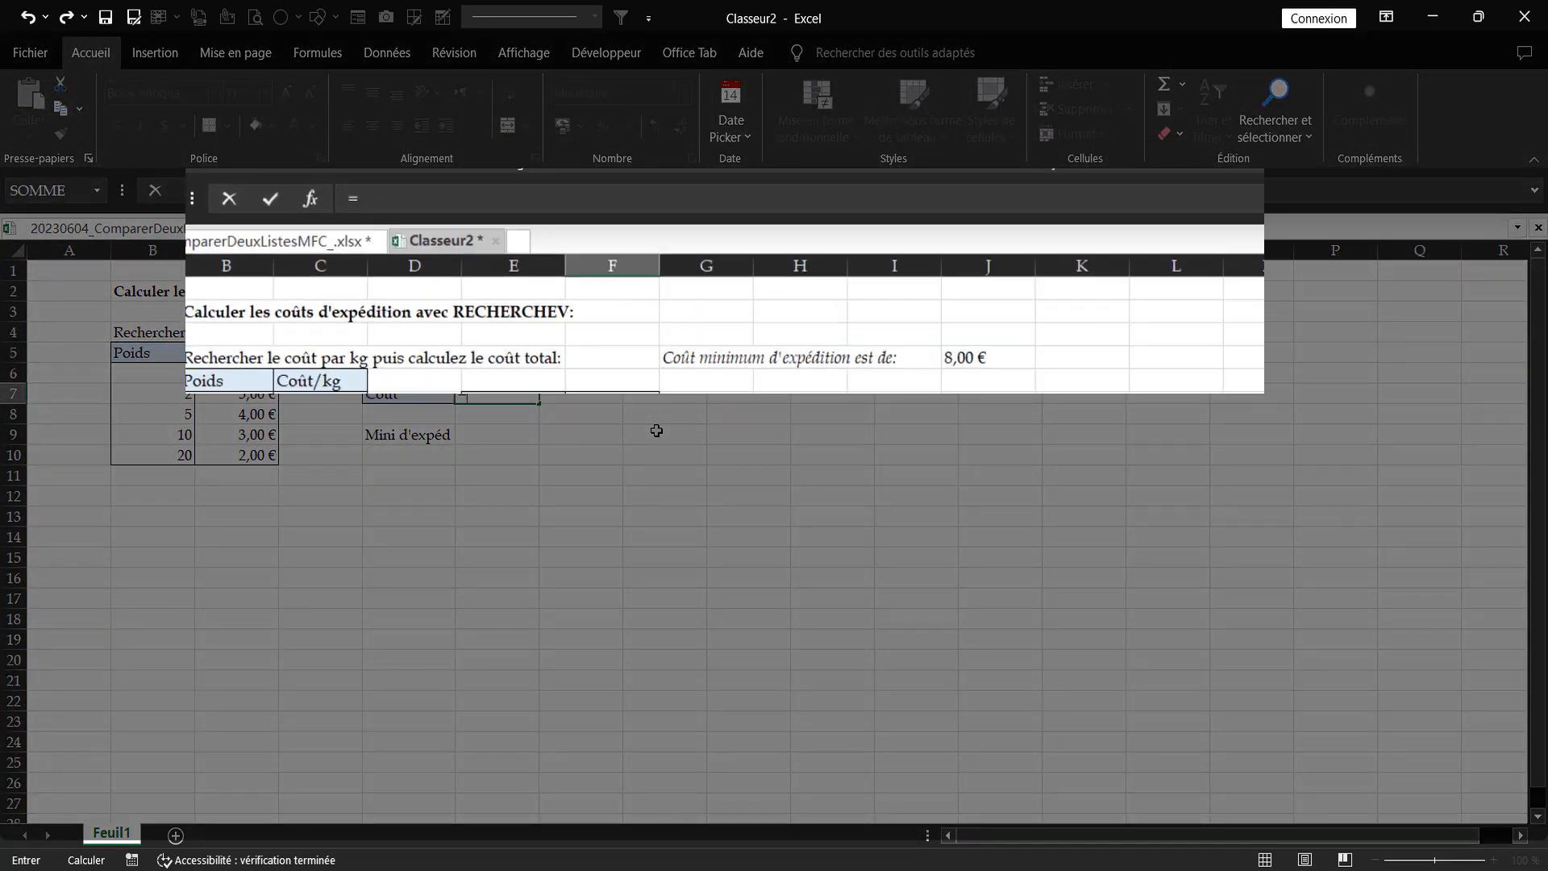
{"action": "type", "text": "re"}
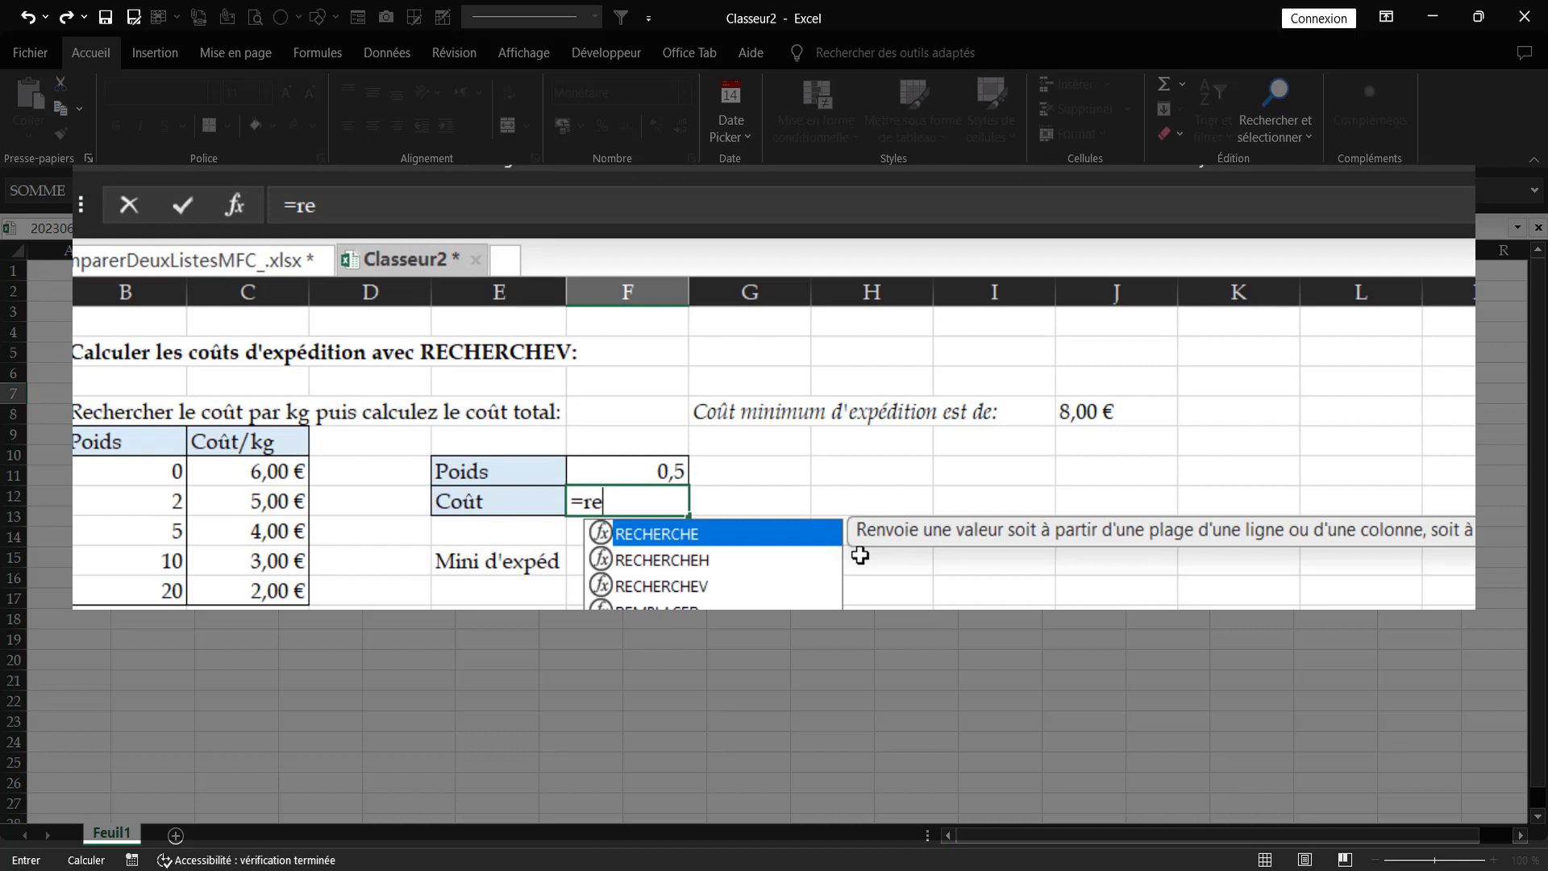
{"action": "key", "text": "Down"}
{"action": "key", "text": "Down"}
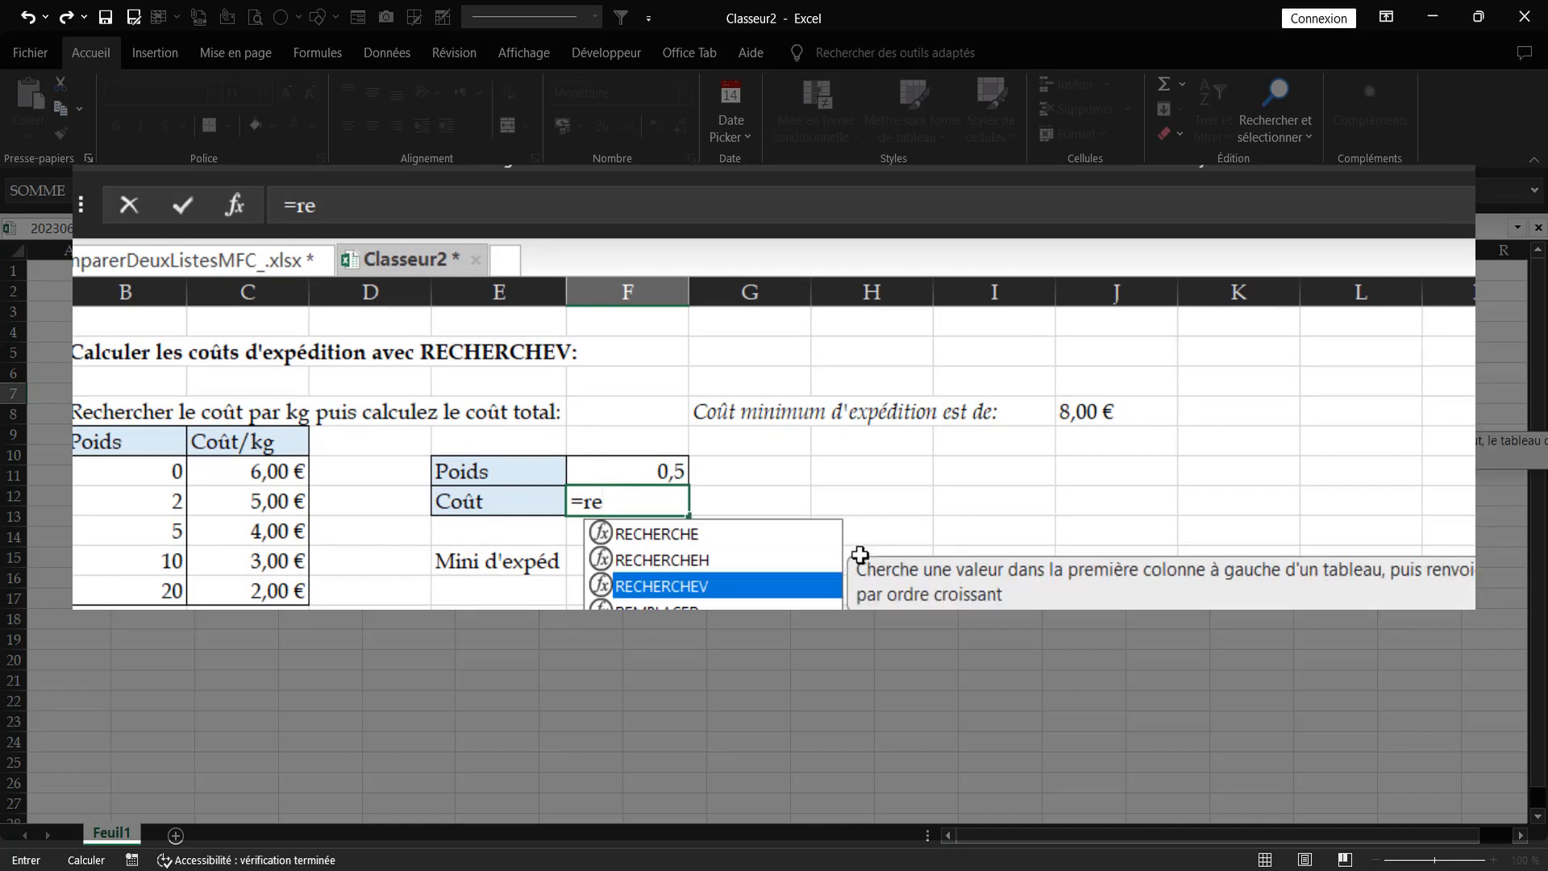
{"action": "key", "text": "Tab"}
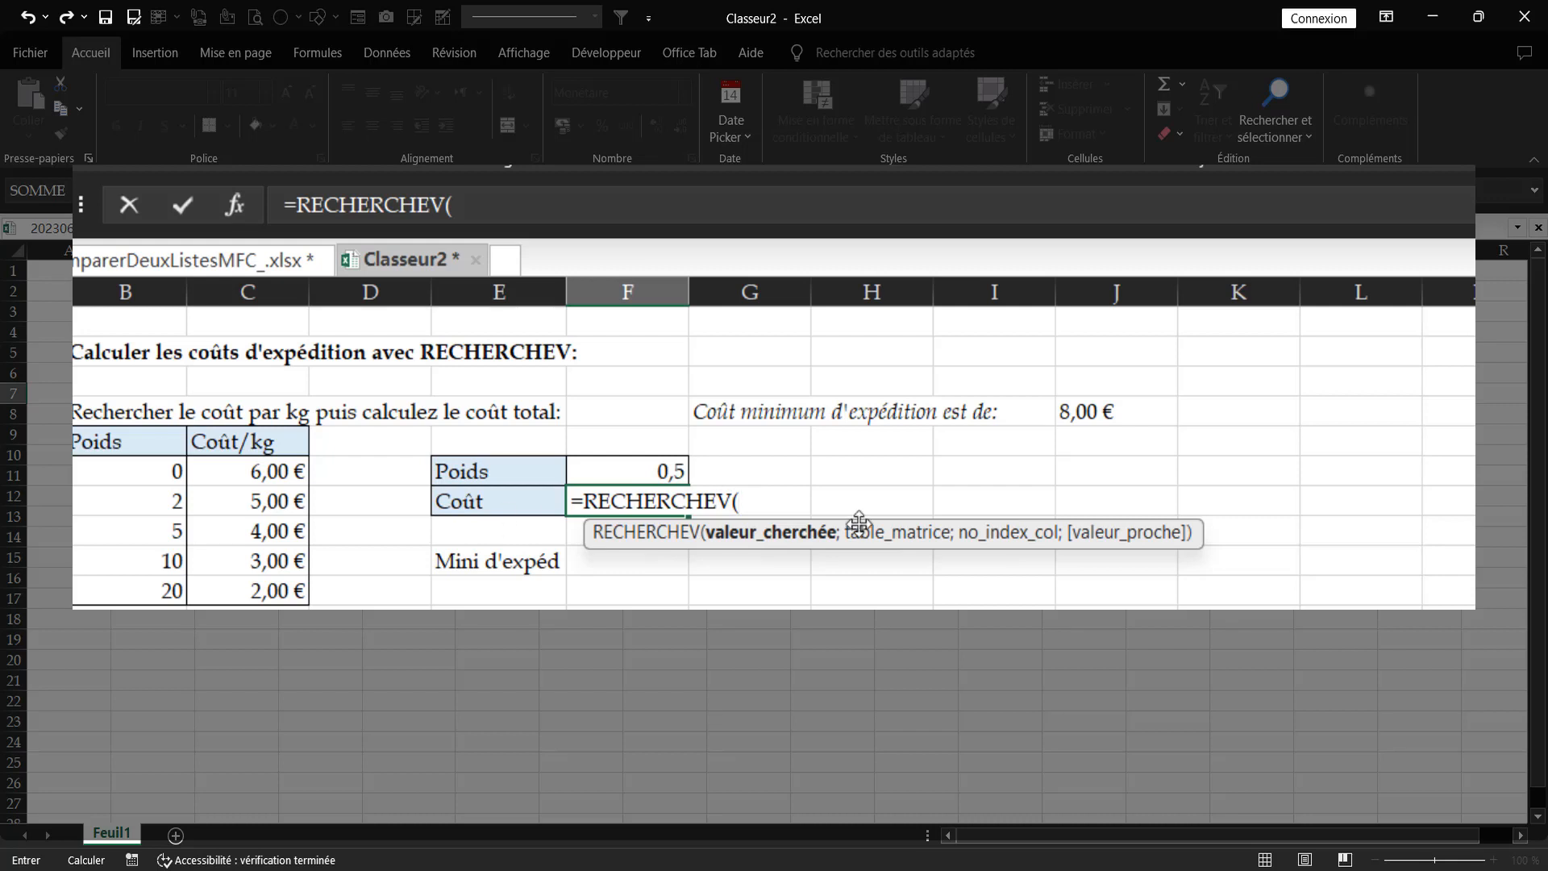
{"action": "type", "text": "poi"}
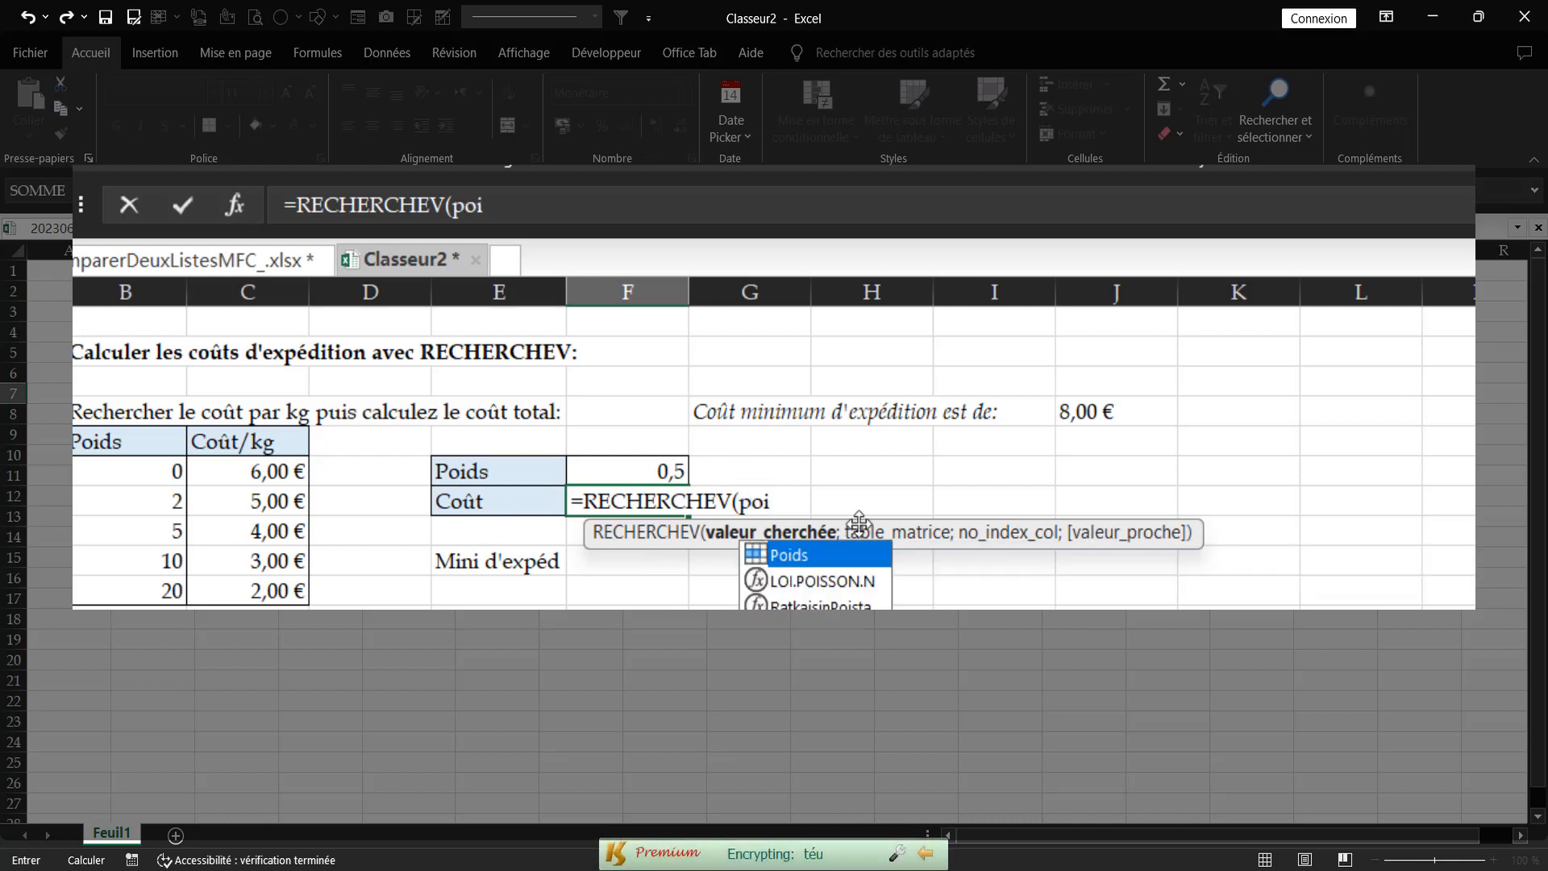
{"action": "key", "text": "Tab"}
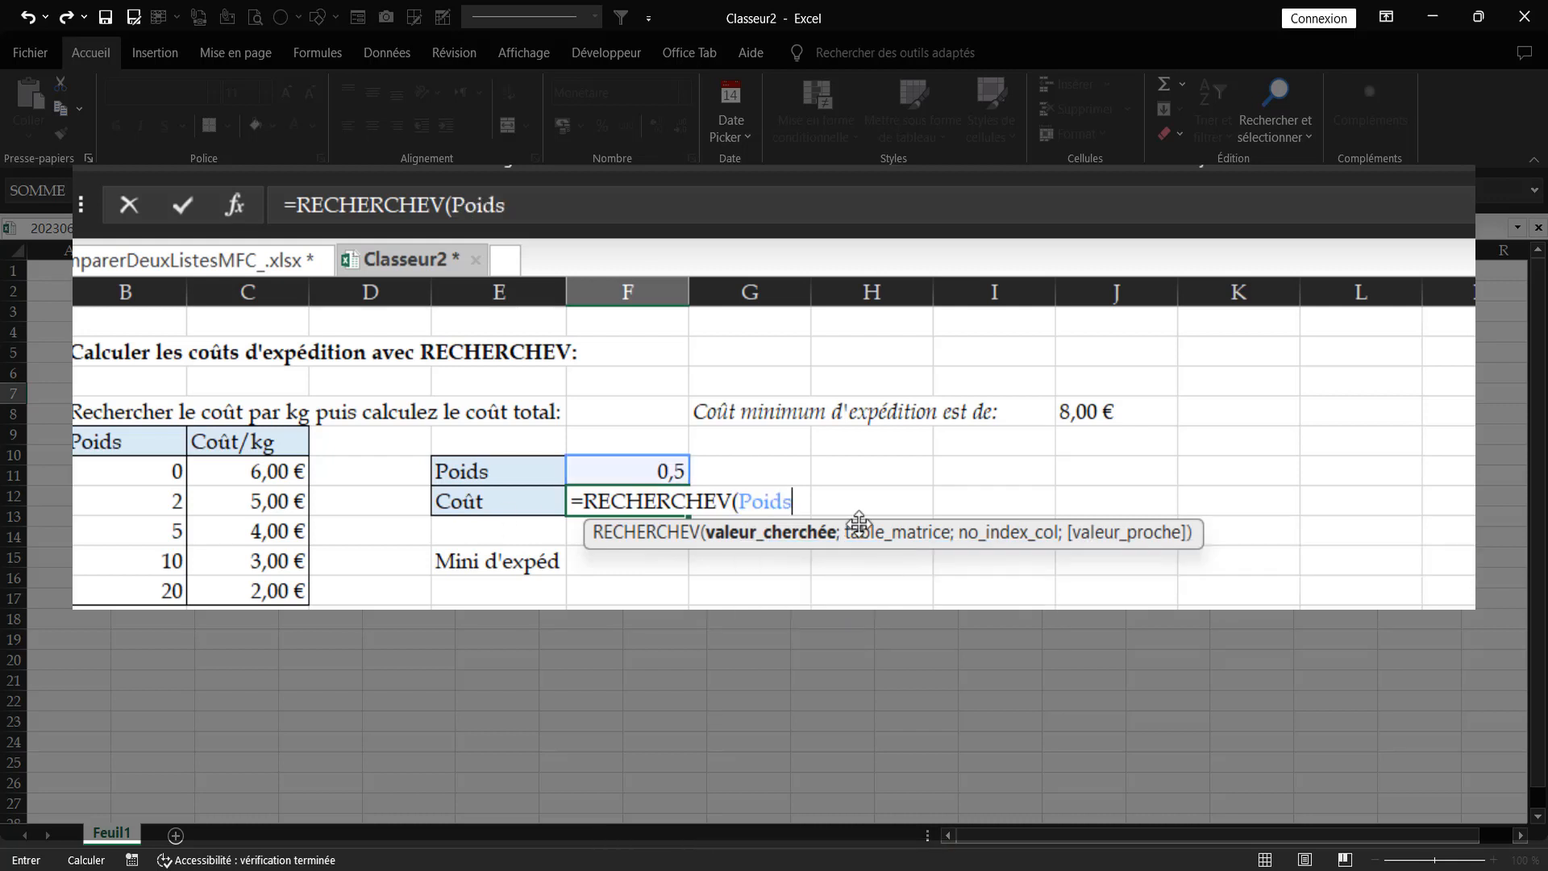
Step: Add the named range bdd as the RECHERCHEV table and 2 as the column index
{"action": "type", "text": ";"}
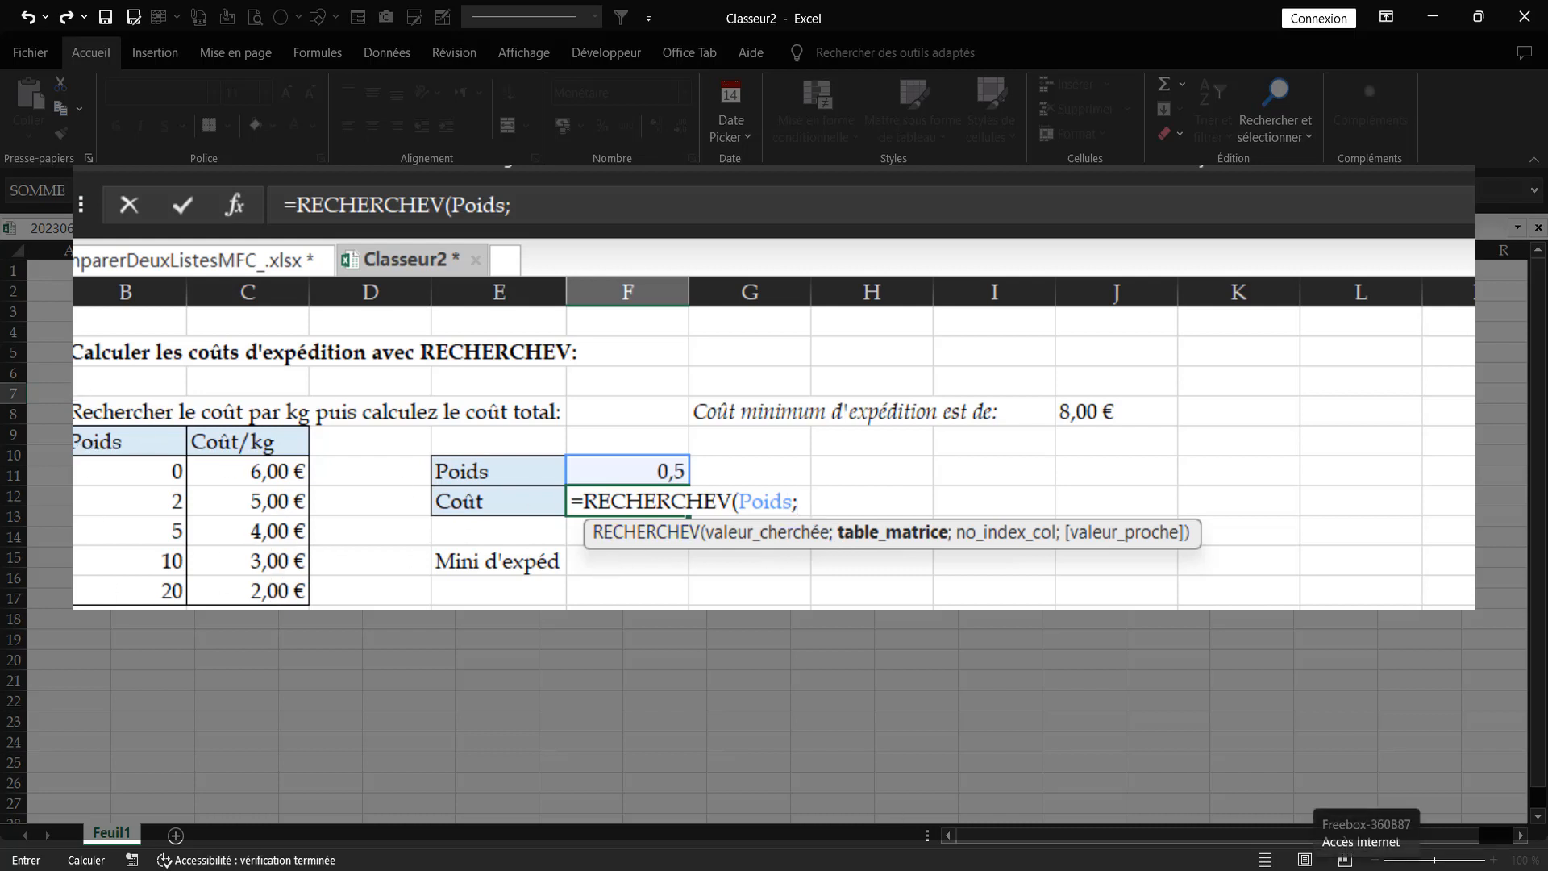
{"action": "type", "text": "bdd"}
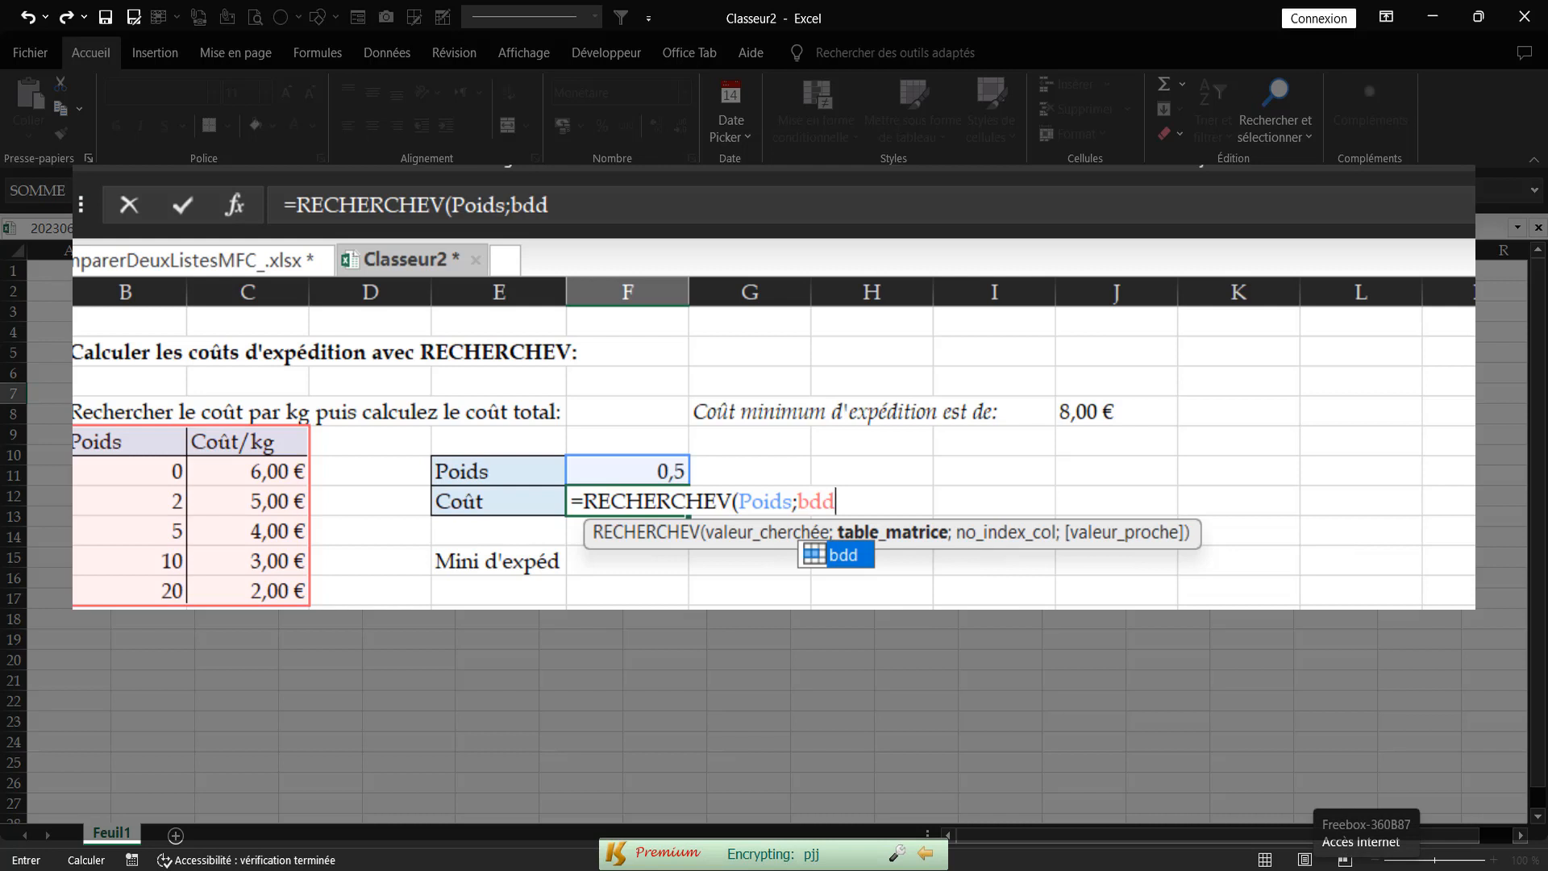
{"action": "key", "text": "Tab"}
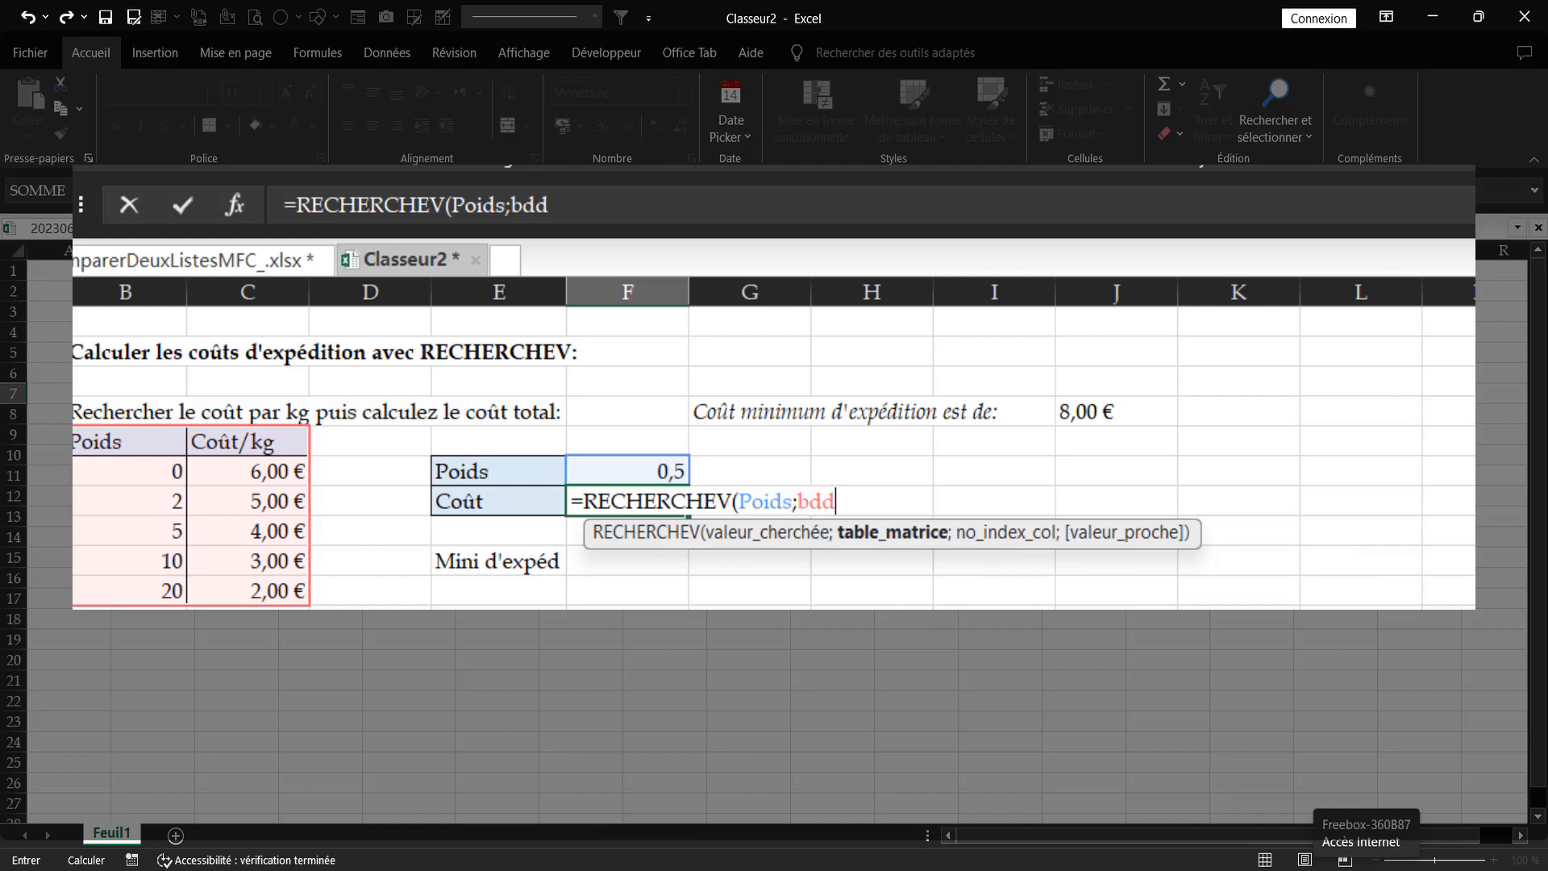
{"action": "type", "text": ";"}
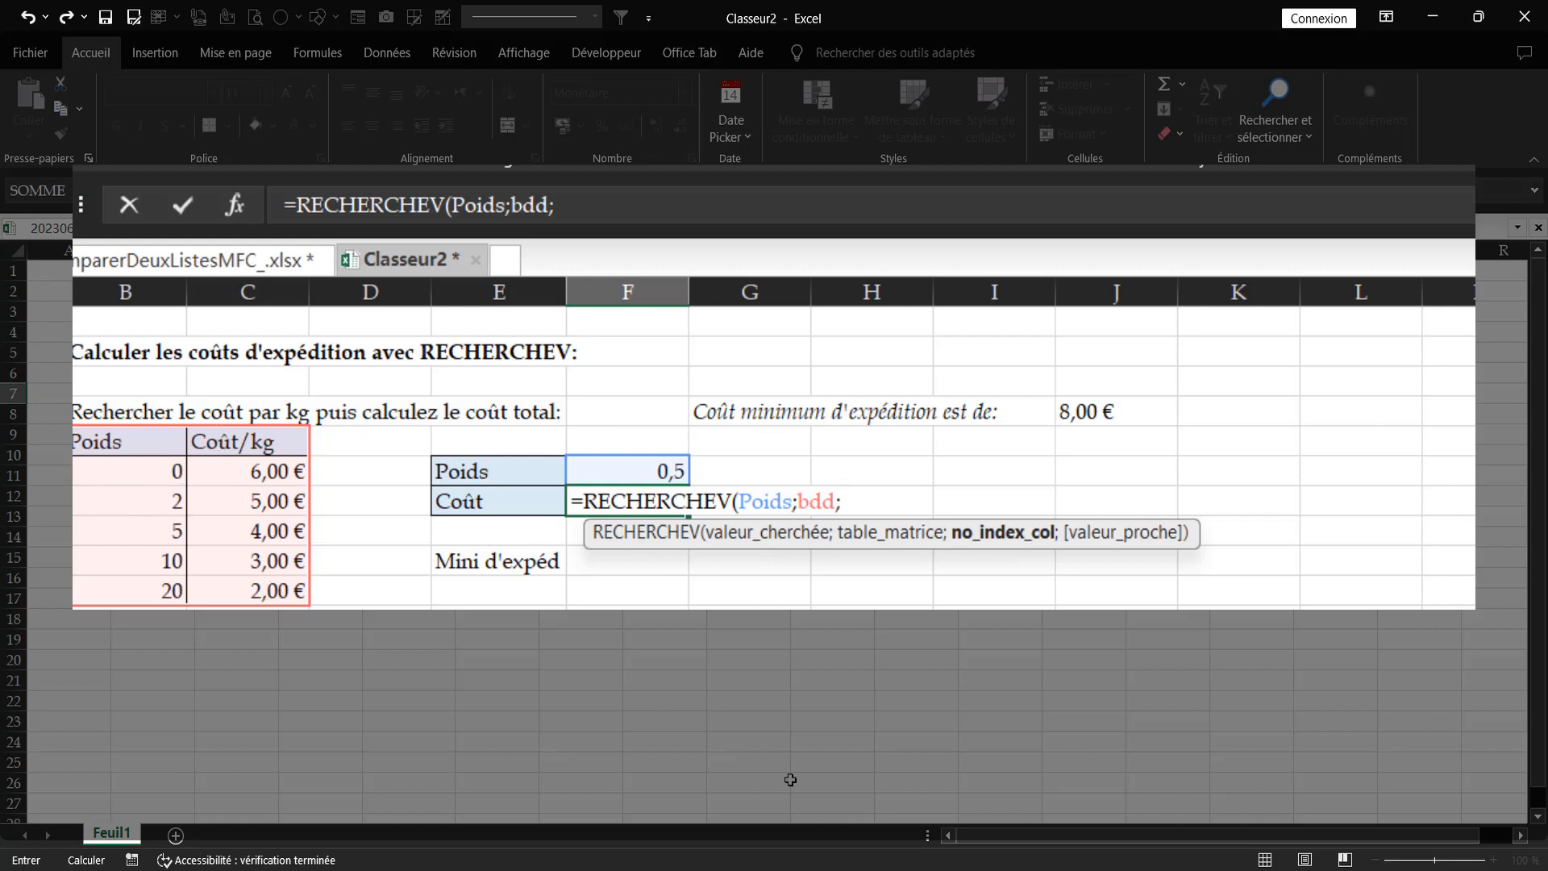
{"action": "type", "text": "2;"}
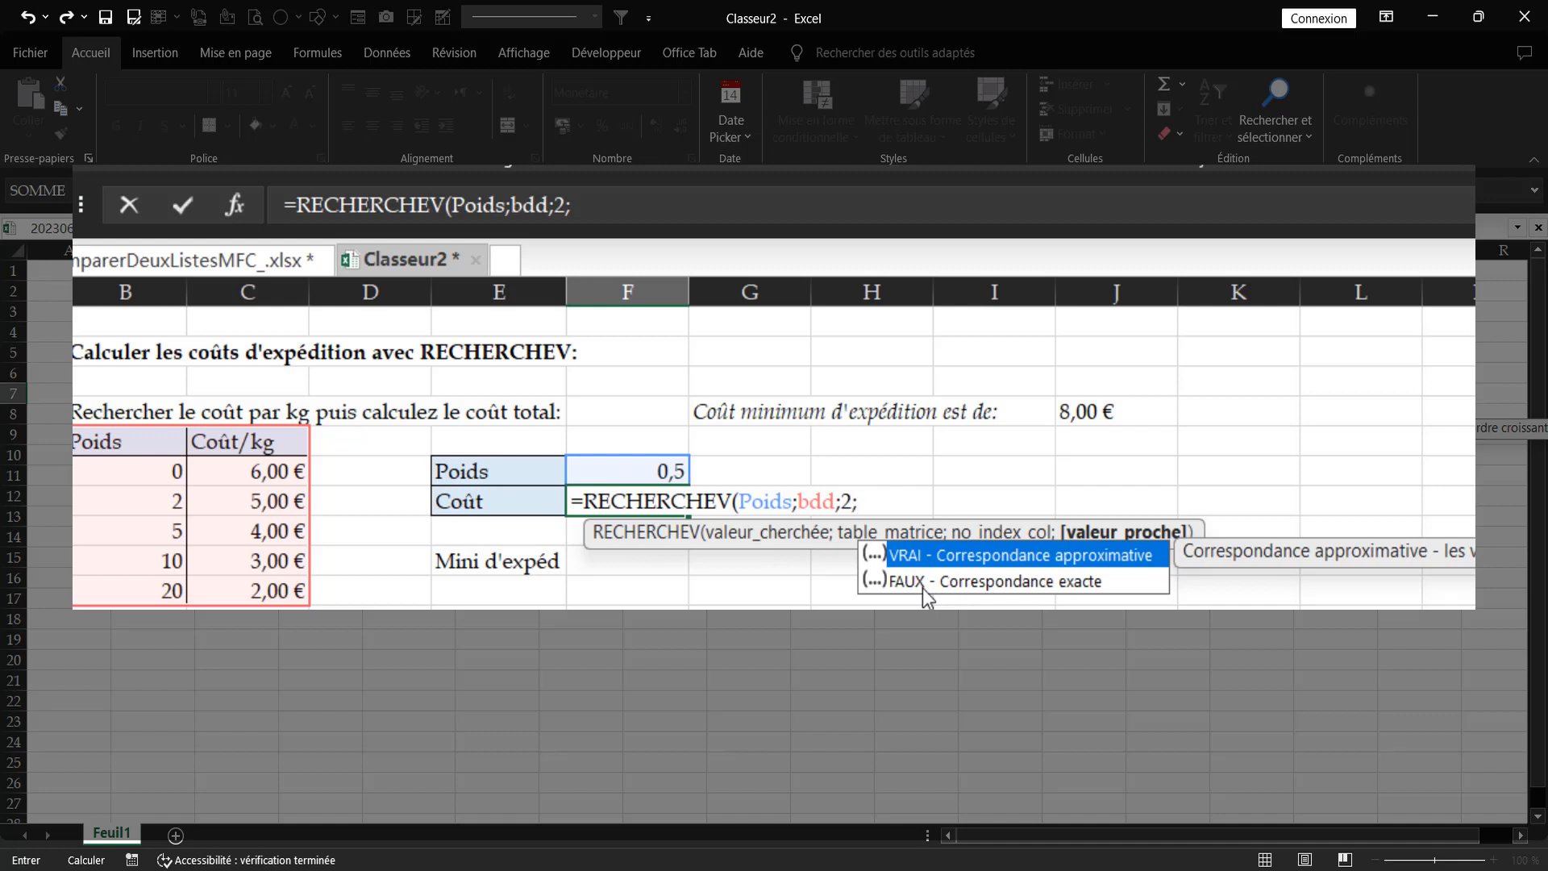
Step: Complete the RECHERCHEV formula with approximate match 1, multiply it by Poids and enter it in F7
{"action": "left_click", "coordinate": [958, 554]}
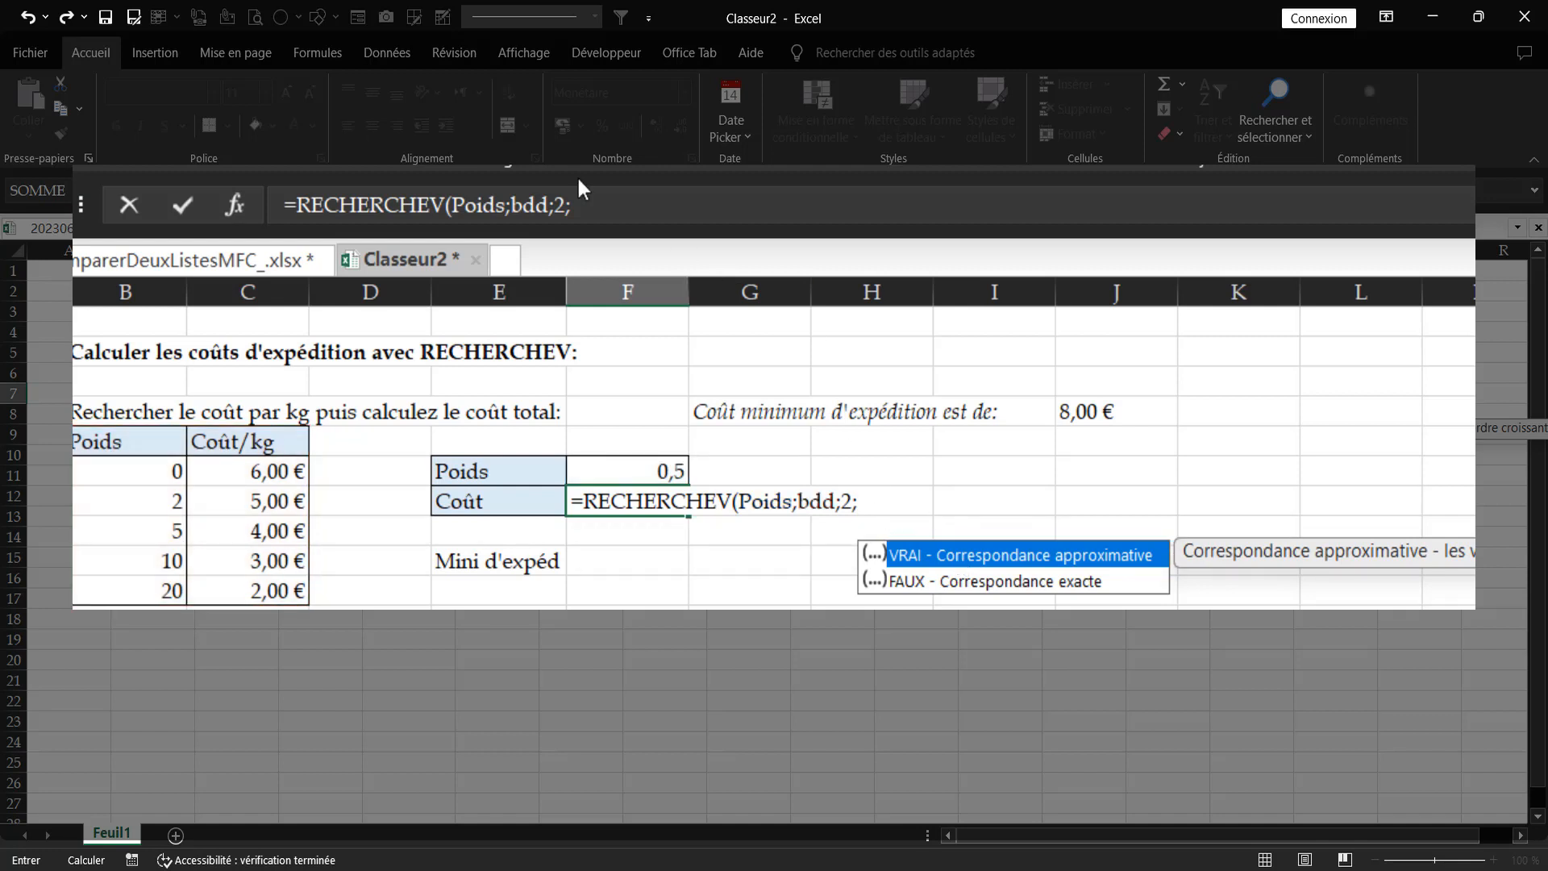
{"action": "left_click", "coordinate": [595, 208]}
{"action": "type", "text": "1"}
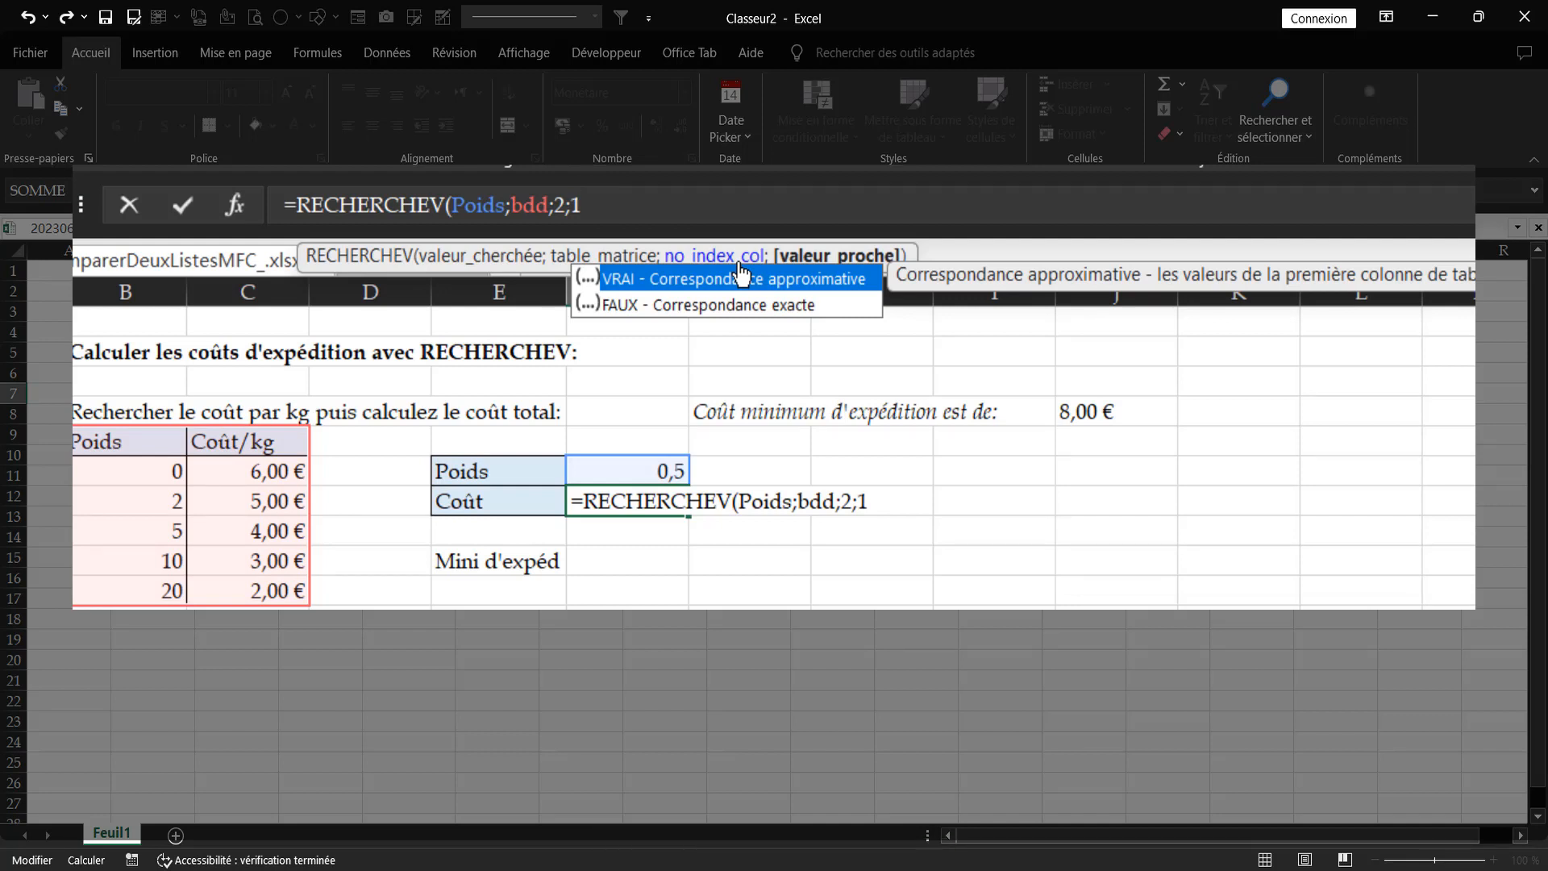
{"action": "type", "text": ")"}
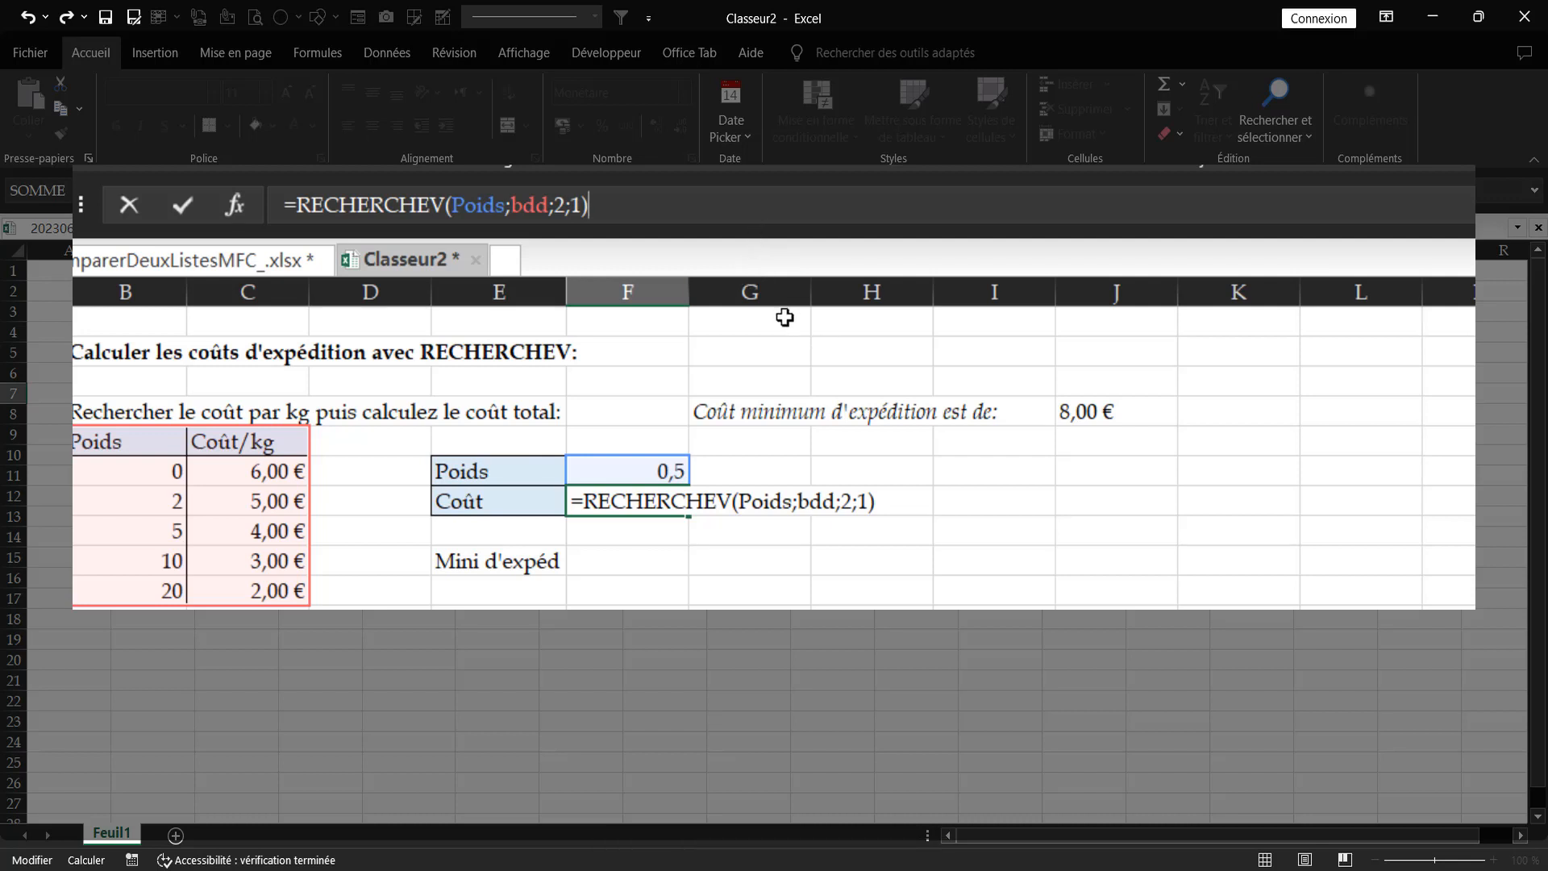
{"action": "type", "text": "*"}
{"action": "left_click", "coordinate": [642, 470]}
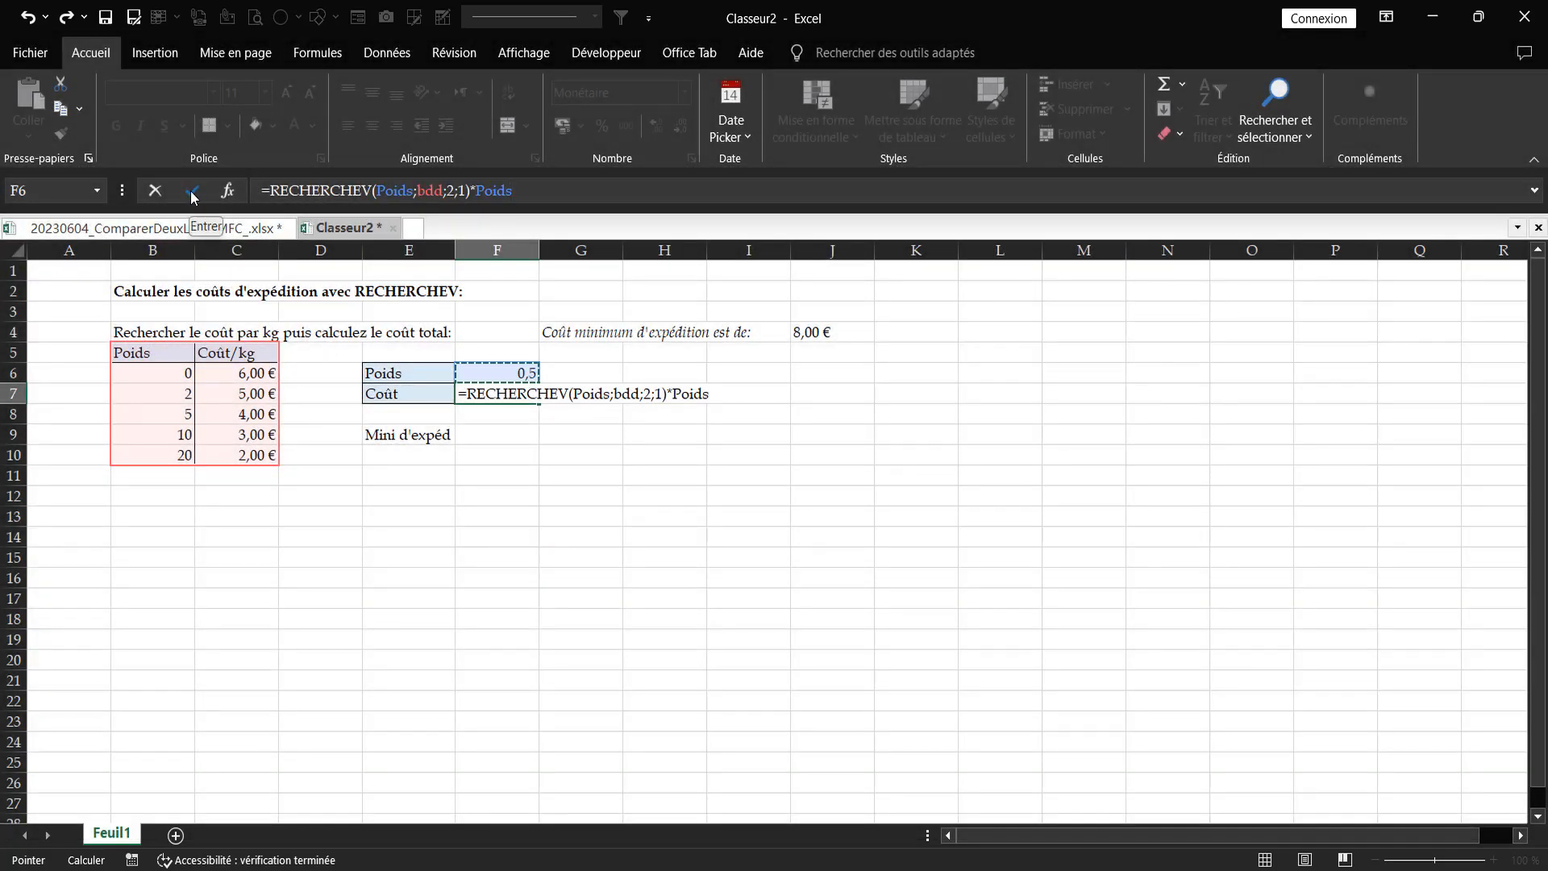
{"action": "left_click", "coordinate": [192, 197]}
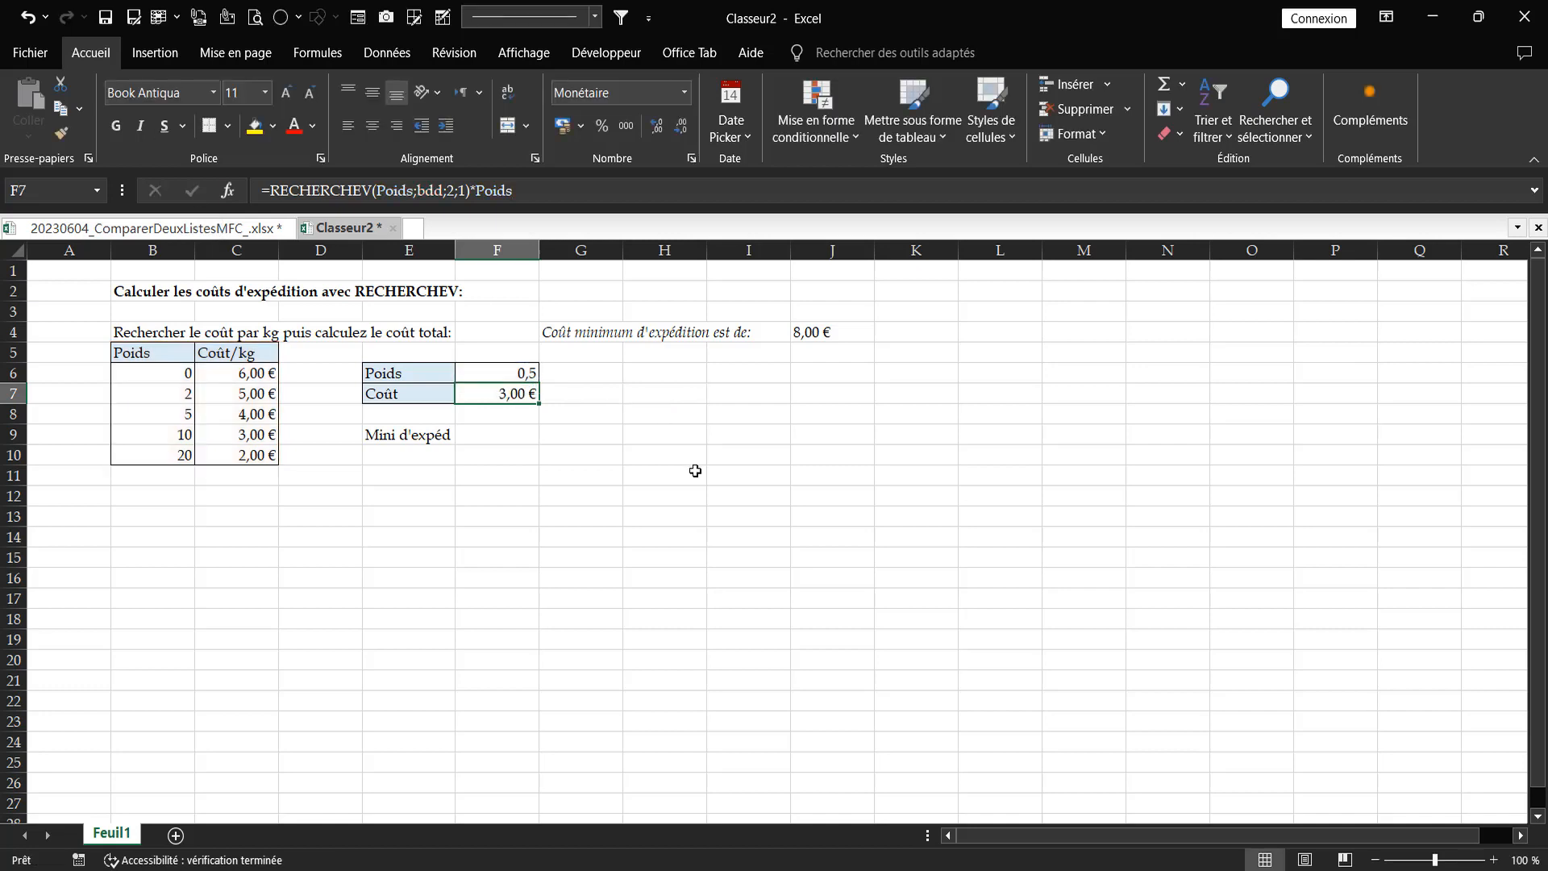
Step: Test the cost formula by setting the weight in F6 to 2 and then to 1,5
{"action": "left_click", "coordinate": [510, 372]}
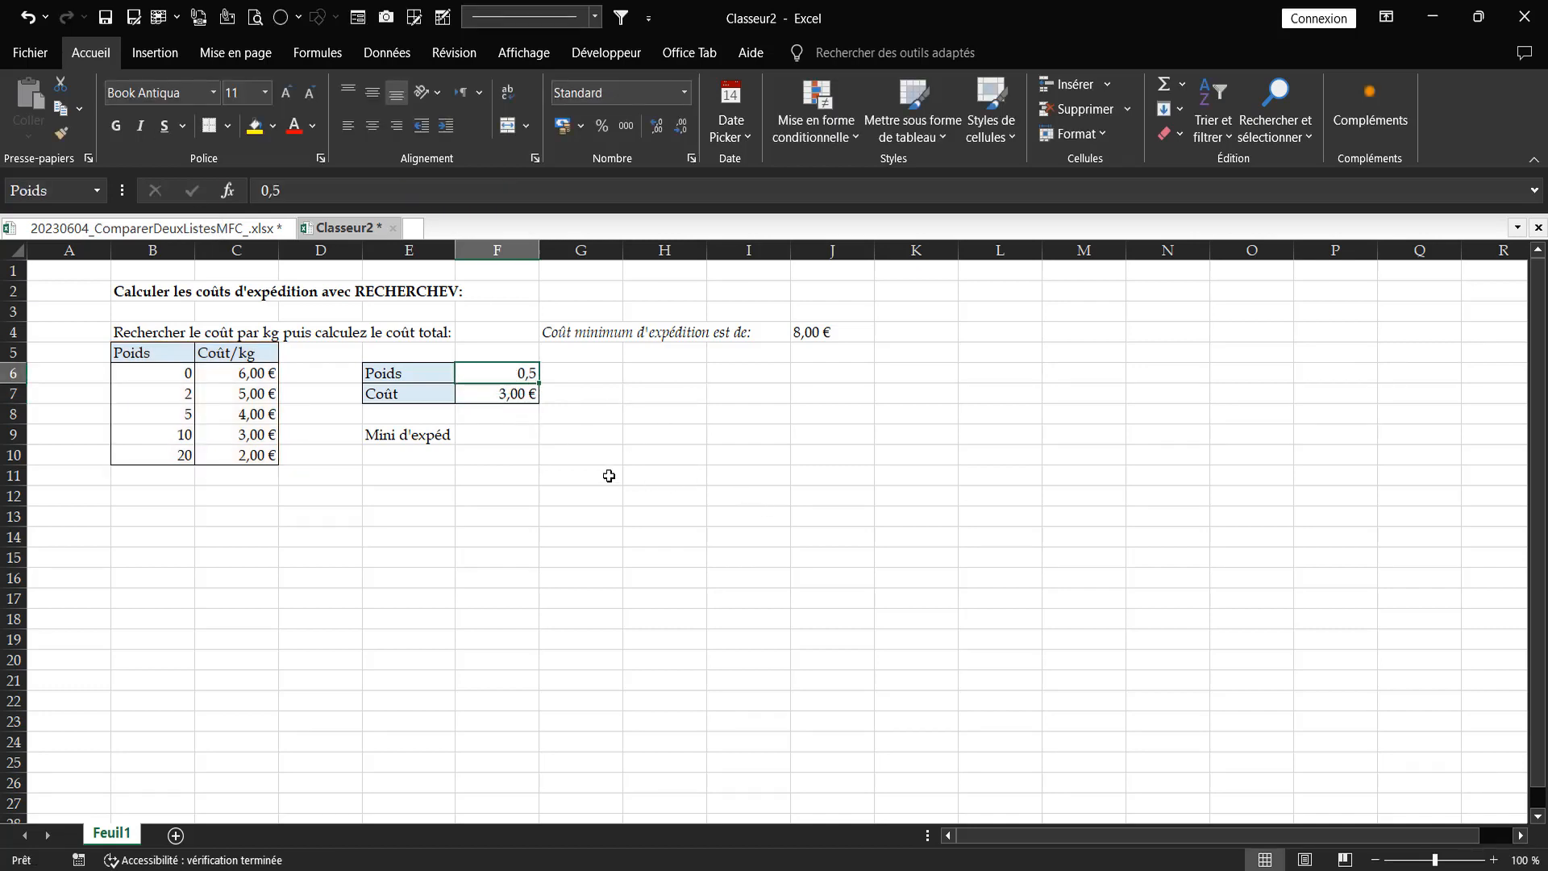
{"action": "type", "text": "2"}
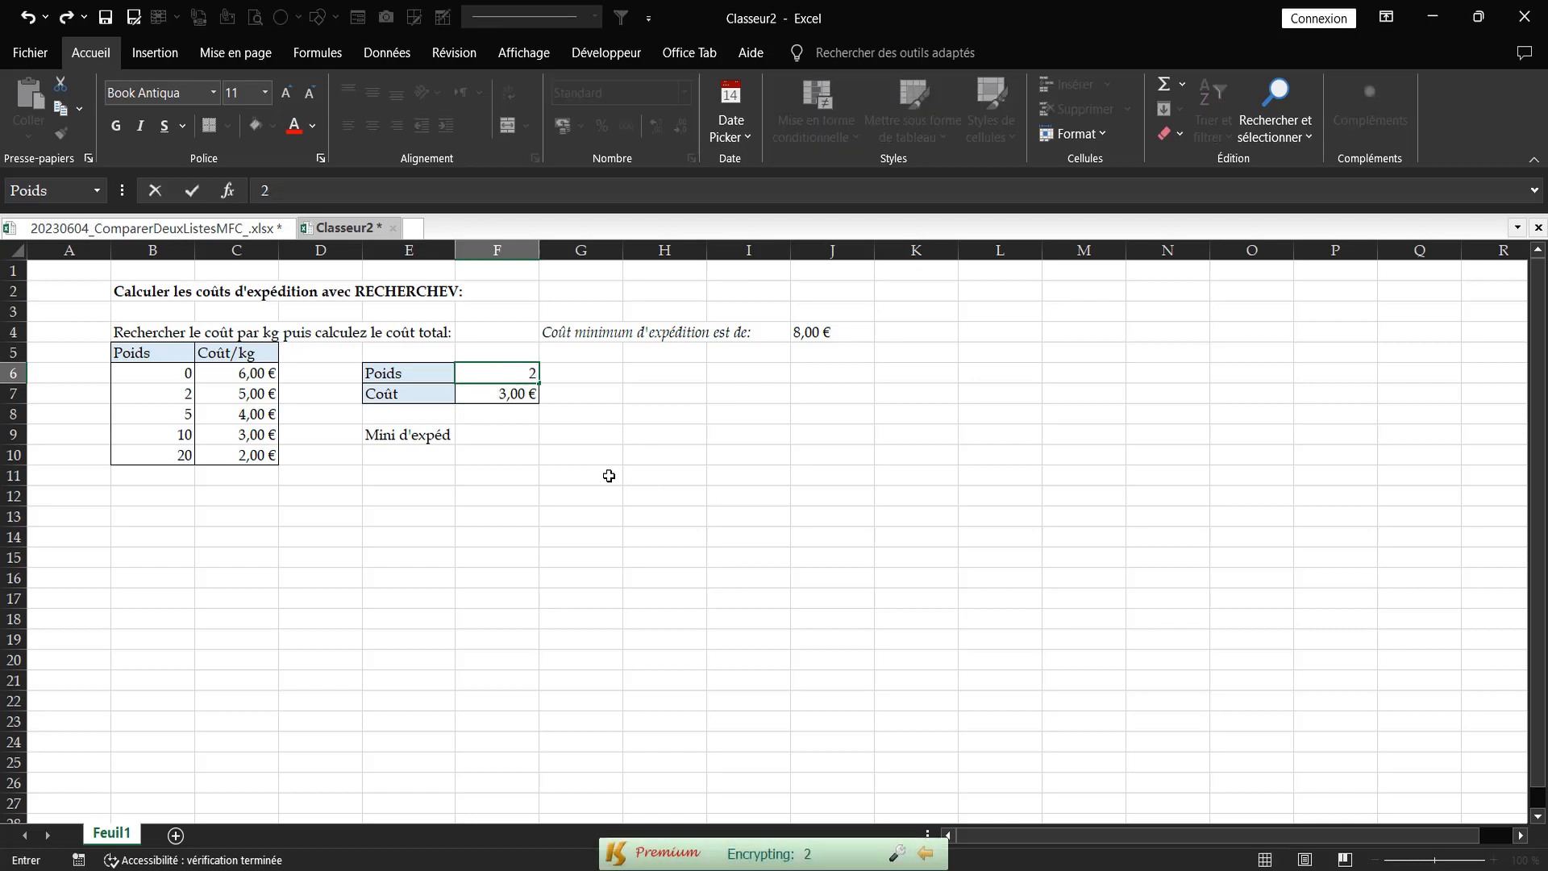
{"action": "key", "text": "Return"}
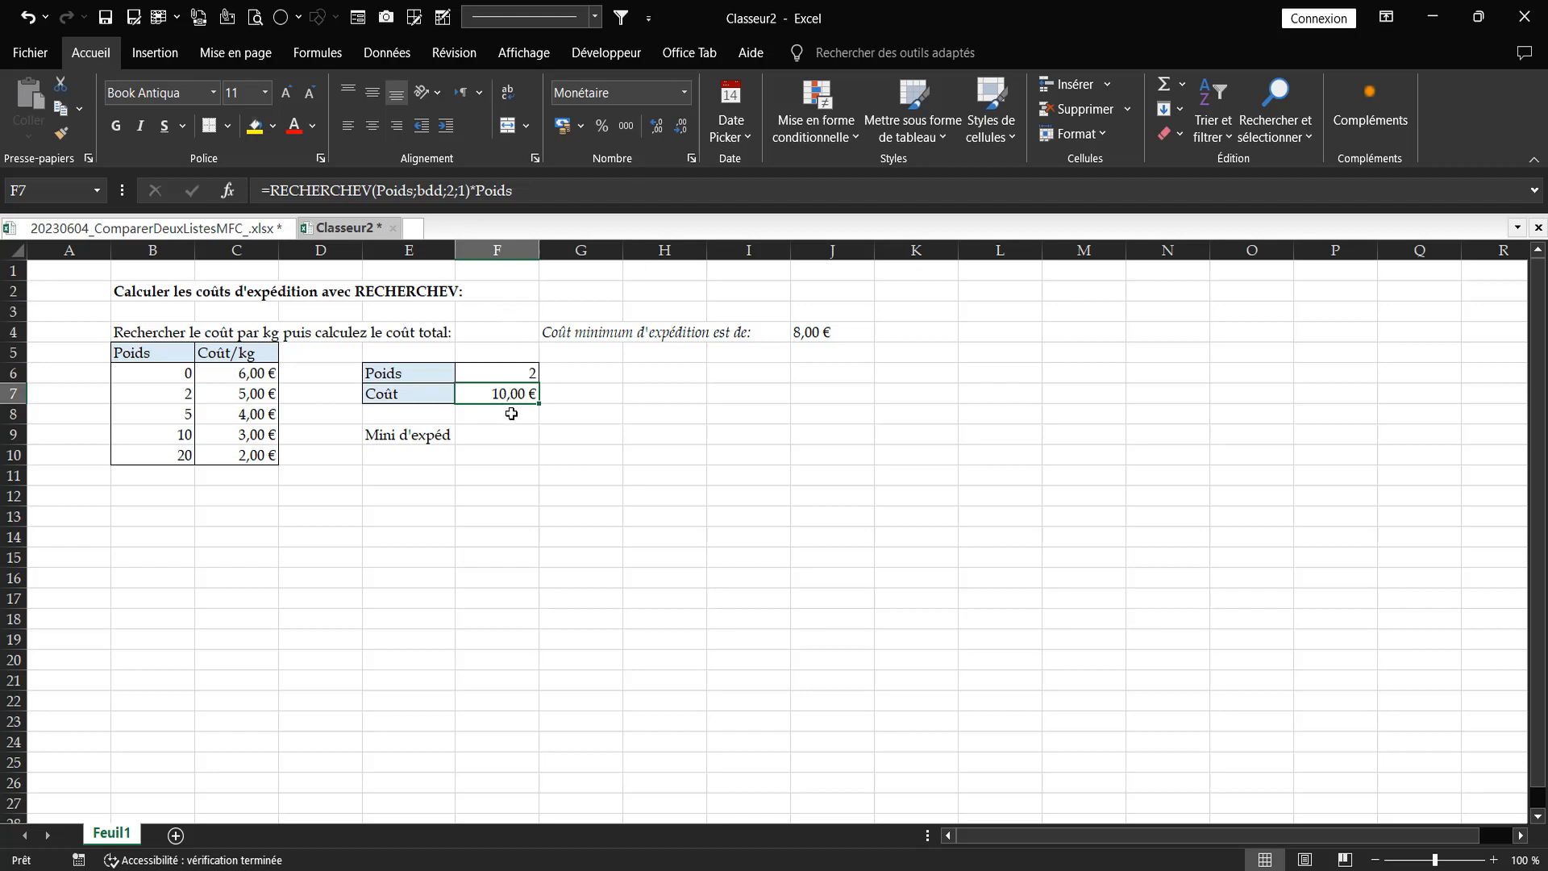
{"action": "left_click", "coordinate": [521, 372]}
{"action": "type", "text": "1,5"}
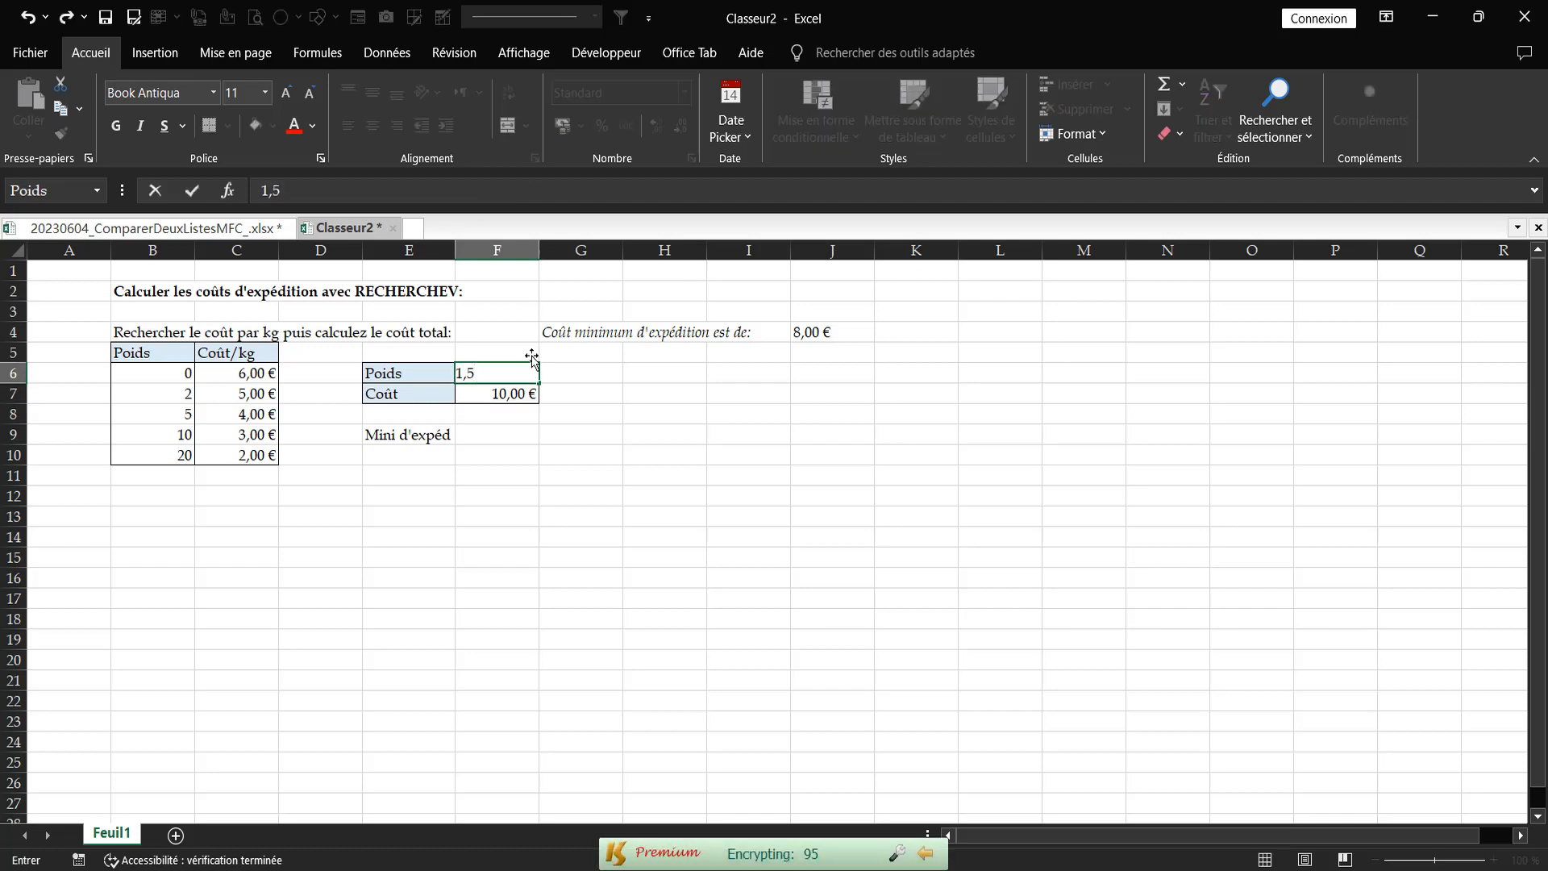
{"action": "key", "text": "Return"}
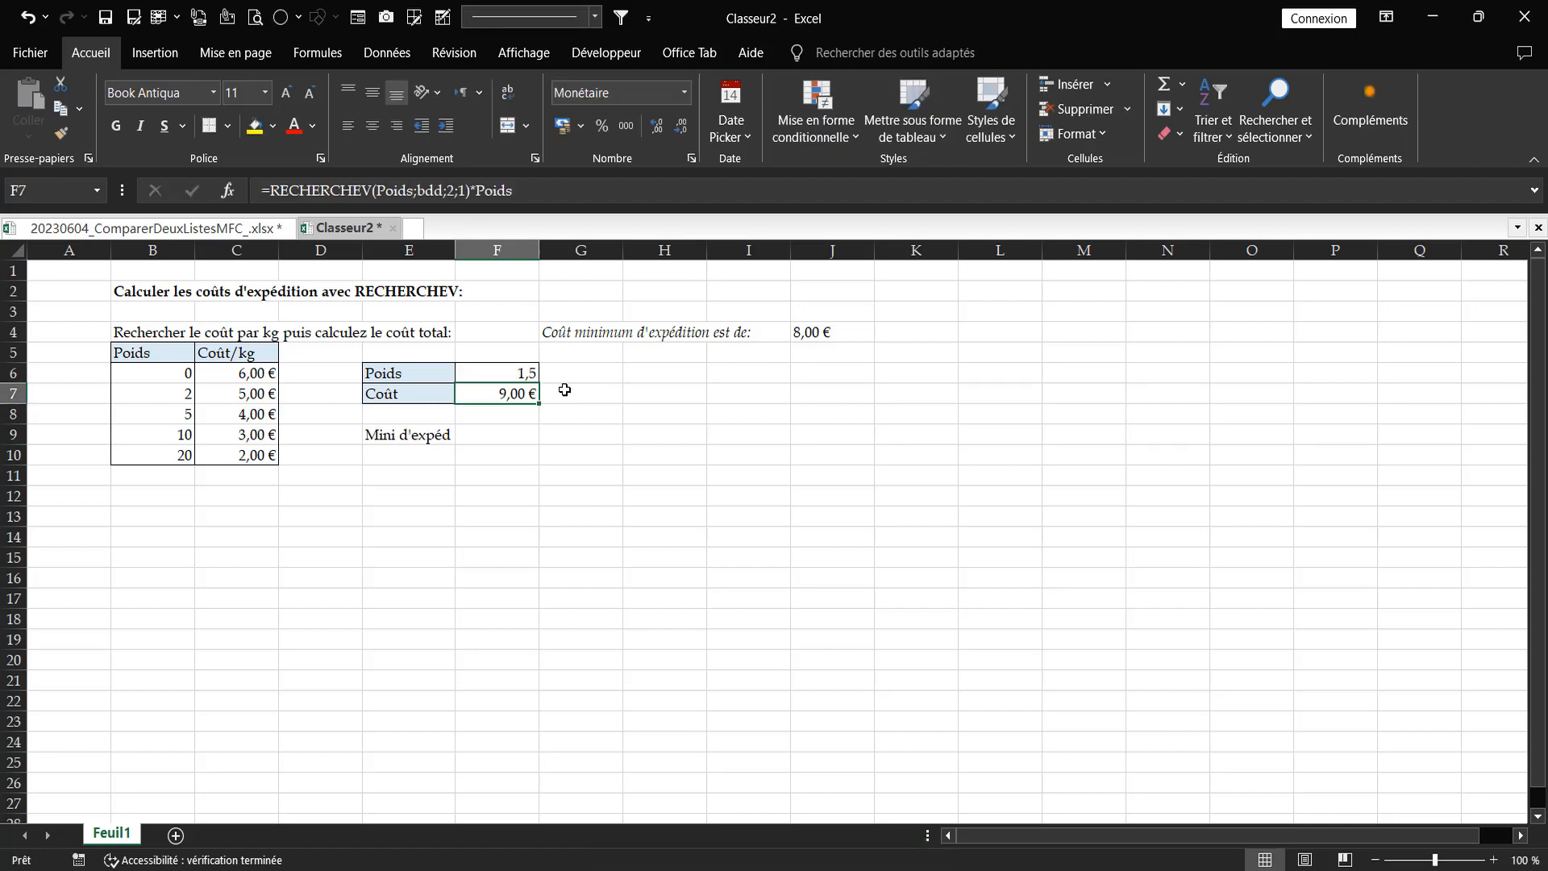
Step: Examine the cost formula in F7 and its highlighted references in edit mode, then leave it without changes
{"action": "key", "text": "F2"}
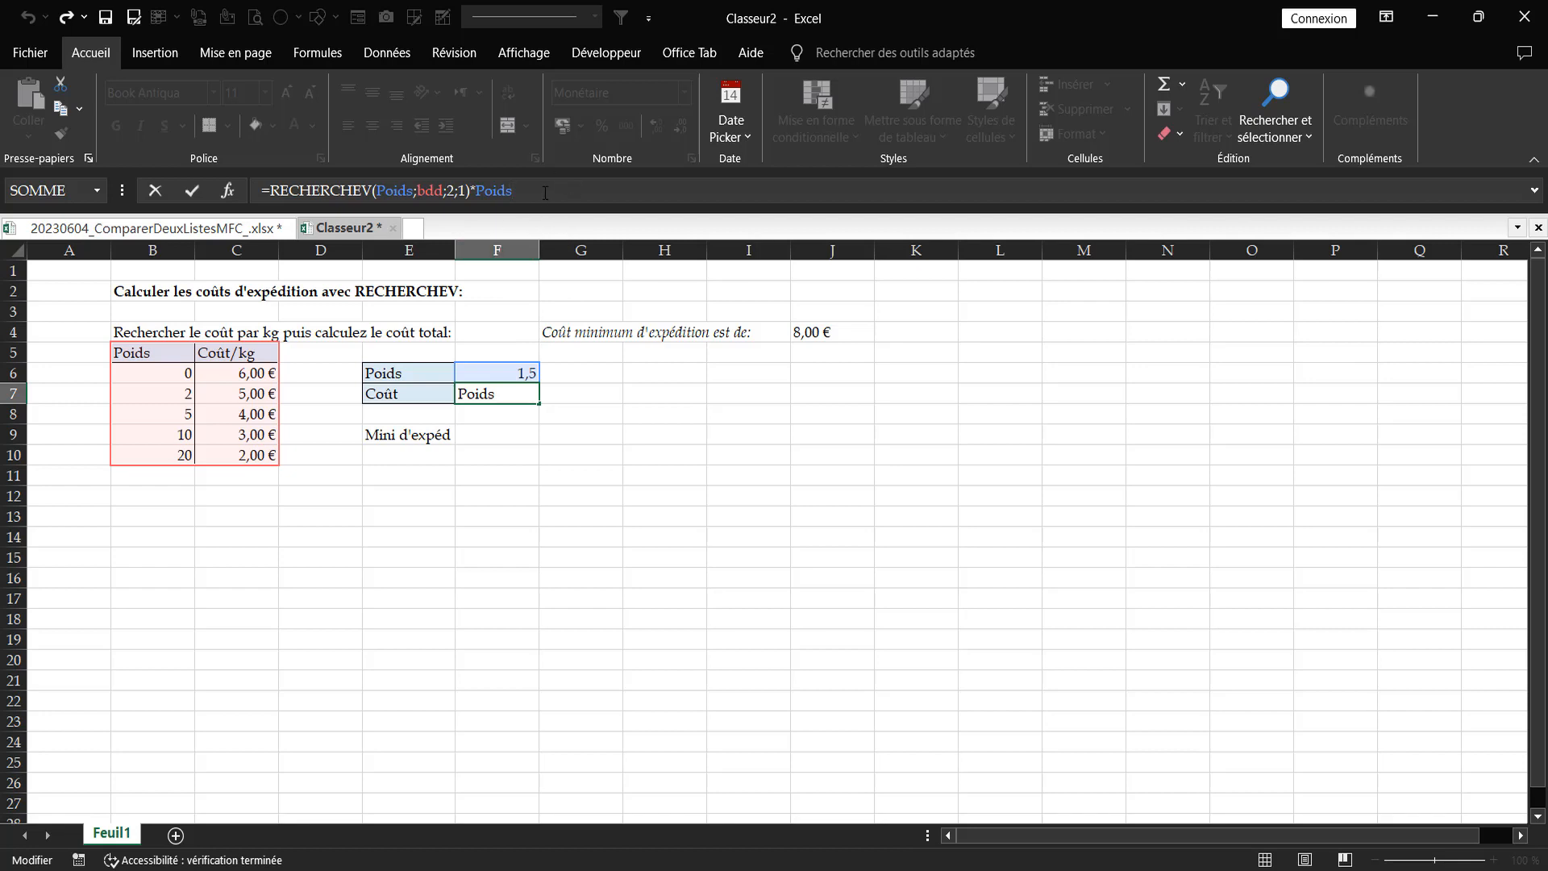
{"action": "key", "text": "Return"}
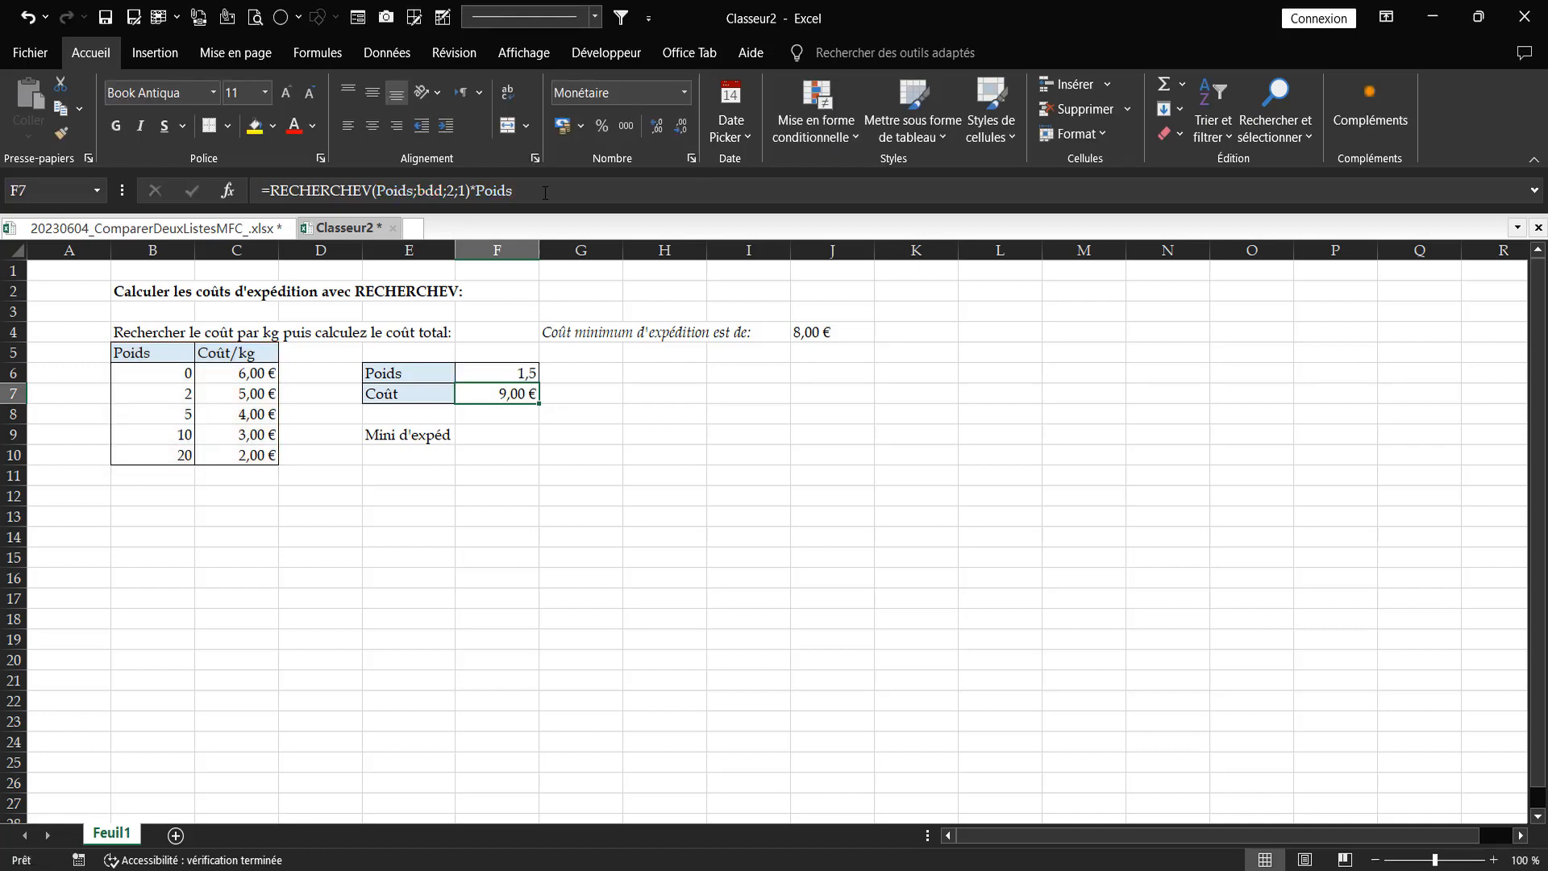
{"action": "key", "text": "F2"}
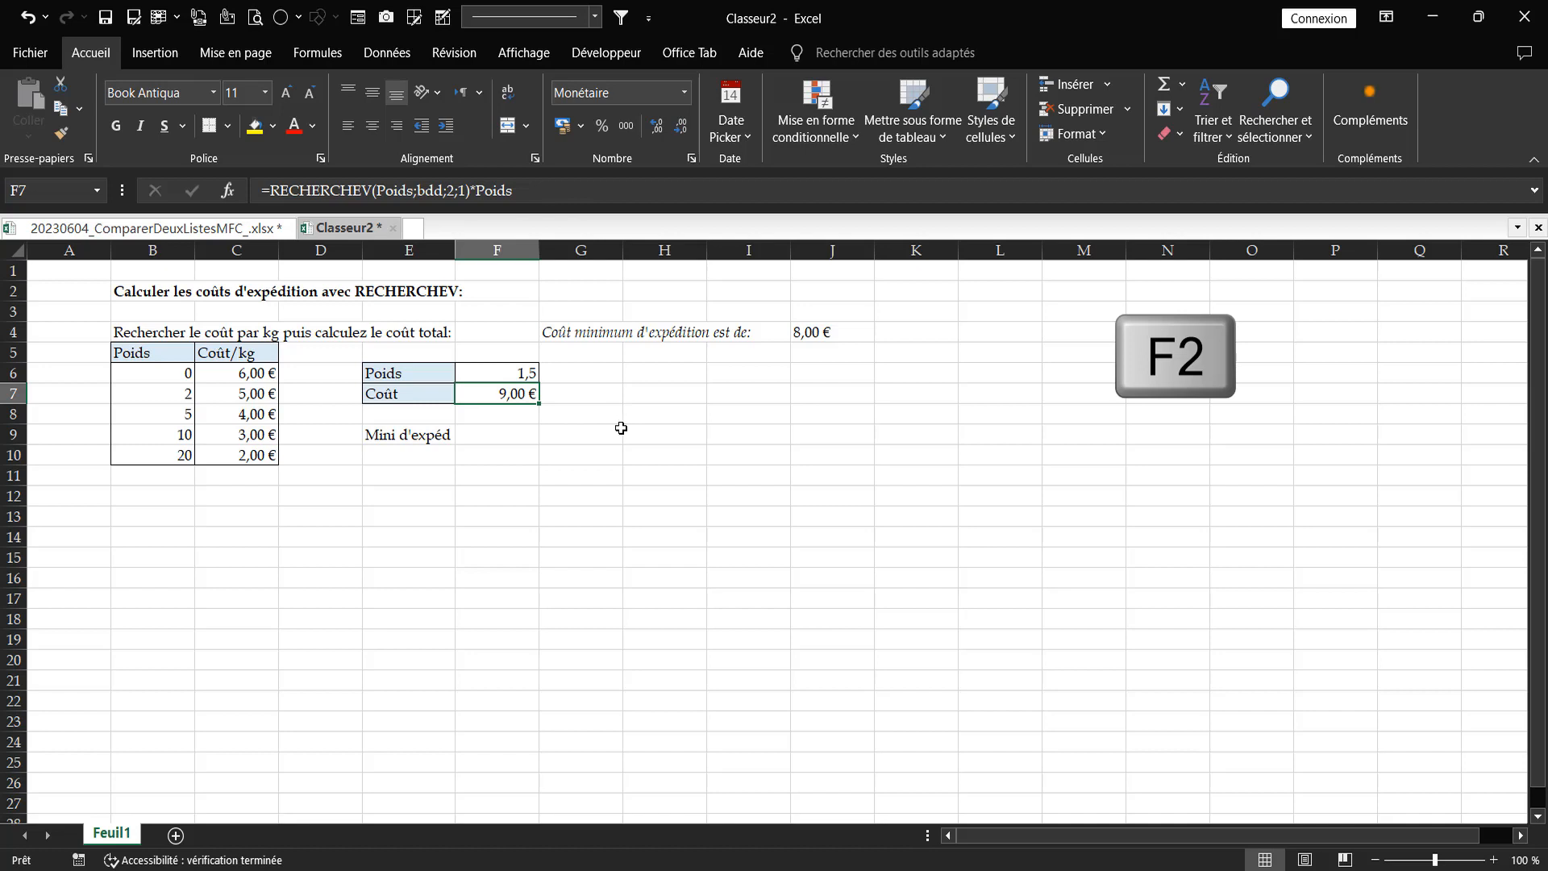
{"action": "key", "text": "F2"}
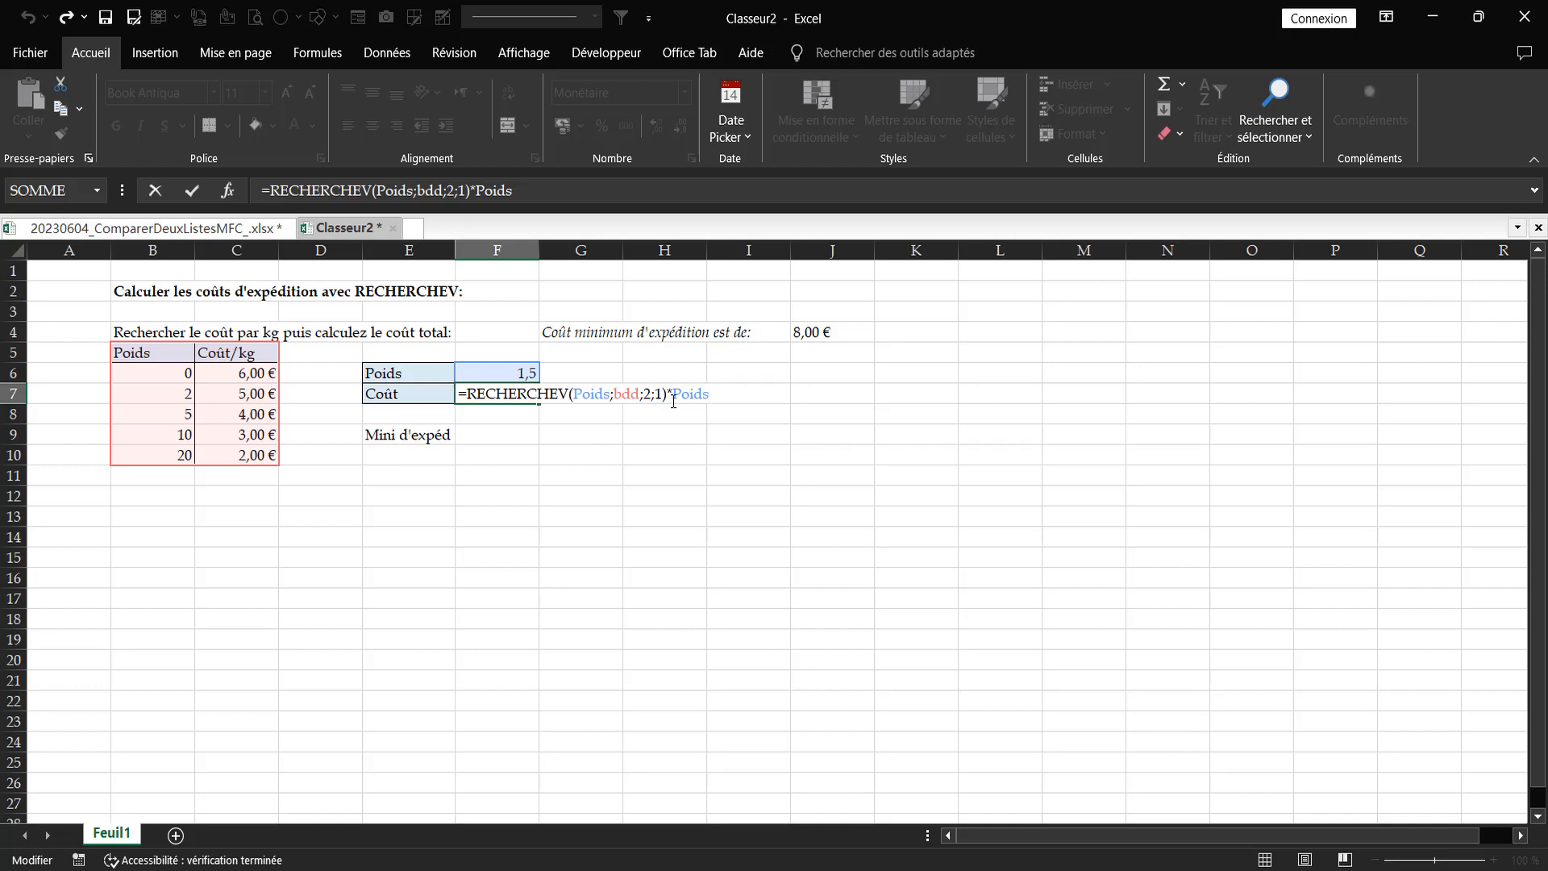
{"action": "key", "text": "Escape"}
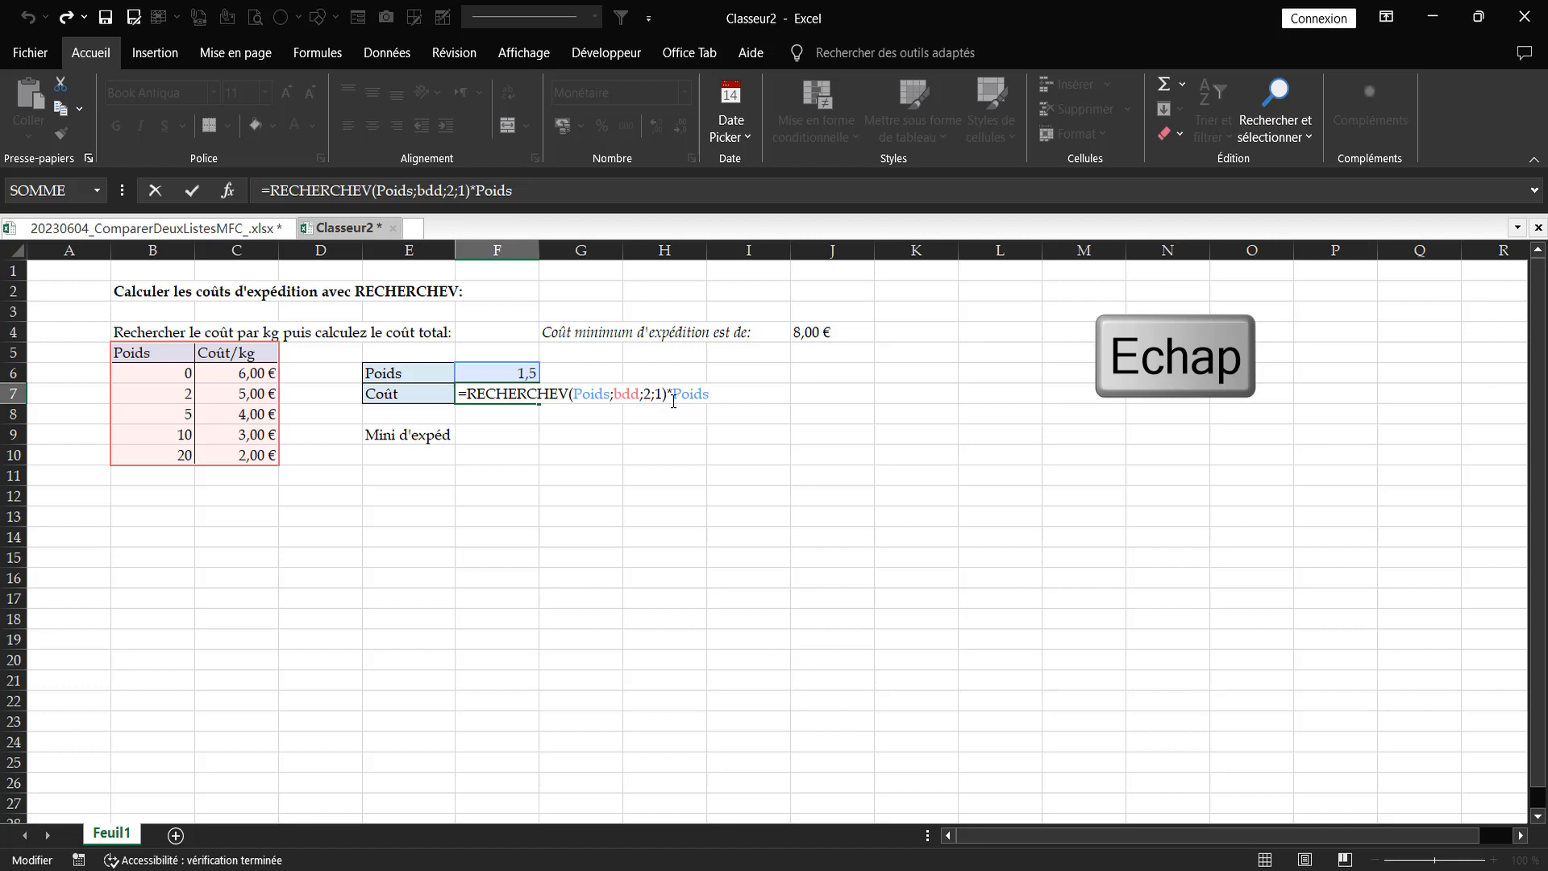
{"action": "key", "text": "Escape"}
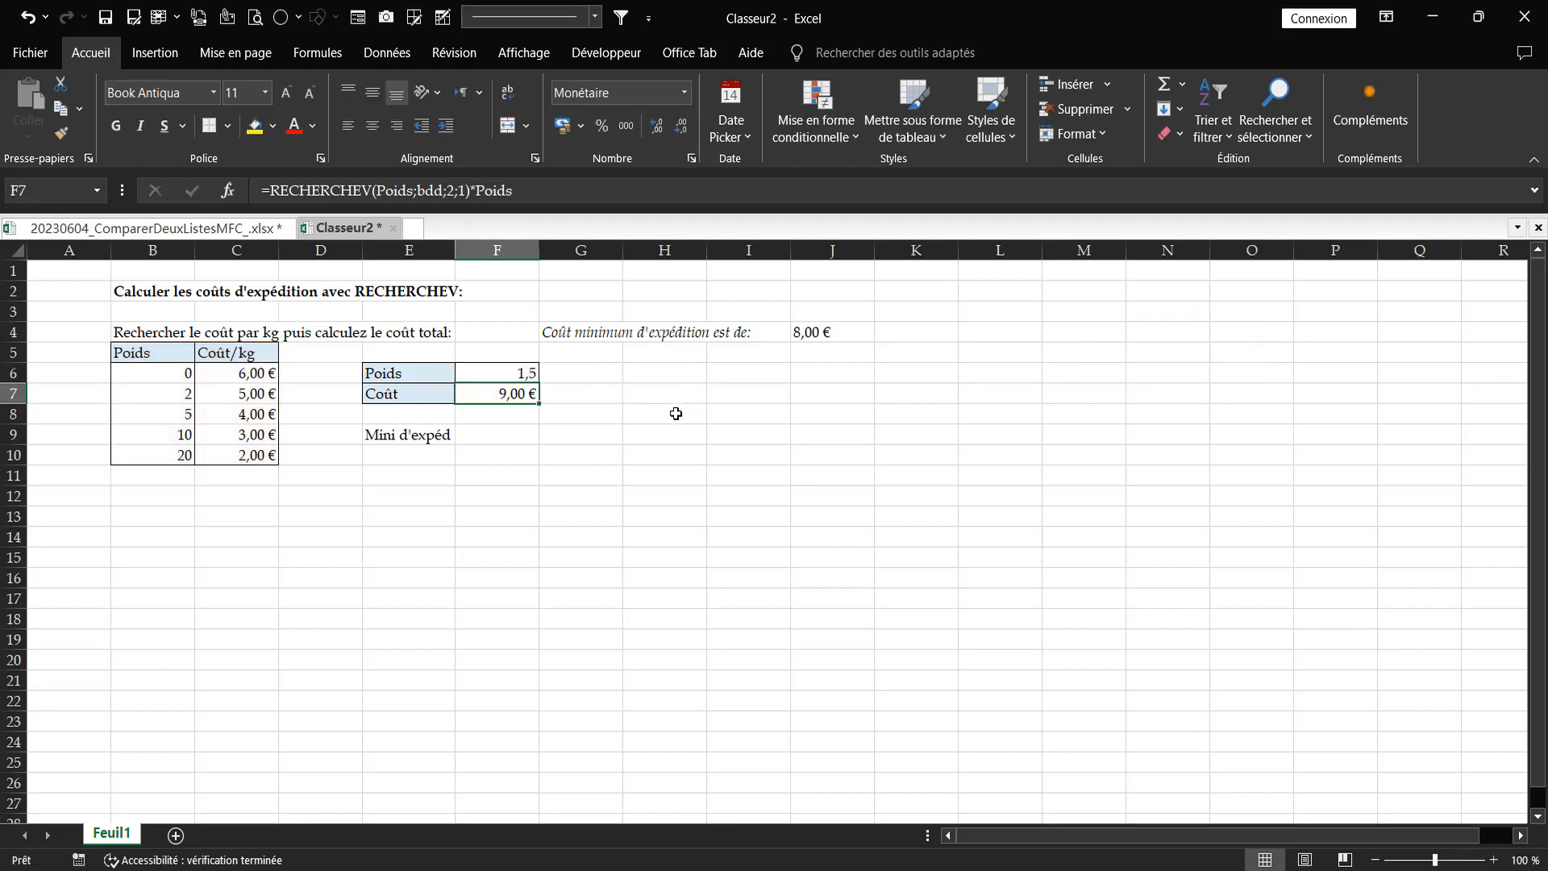
Step: Set the minimum shipping cost in J4 to 6 €
{"action": "left_click", "coordinate": [499, 431]}
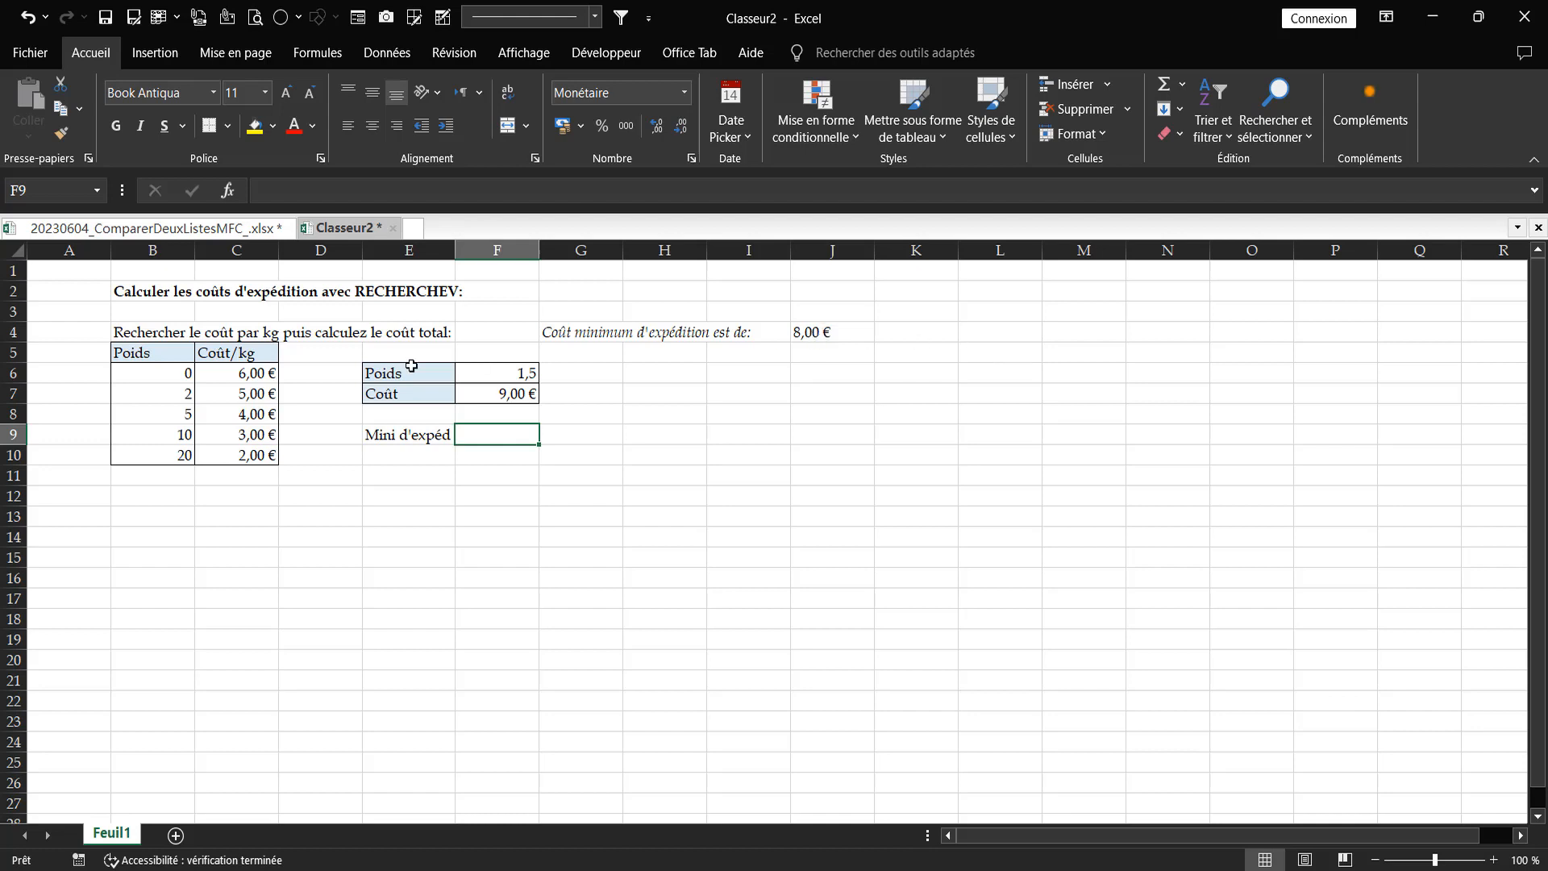
{"action": "left_click", "coordinate": [816, 334]}
{"action": "type", "text": "6"}
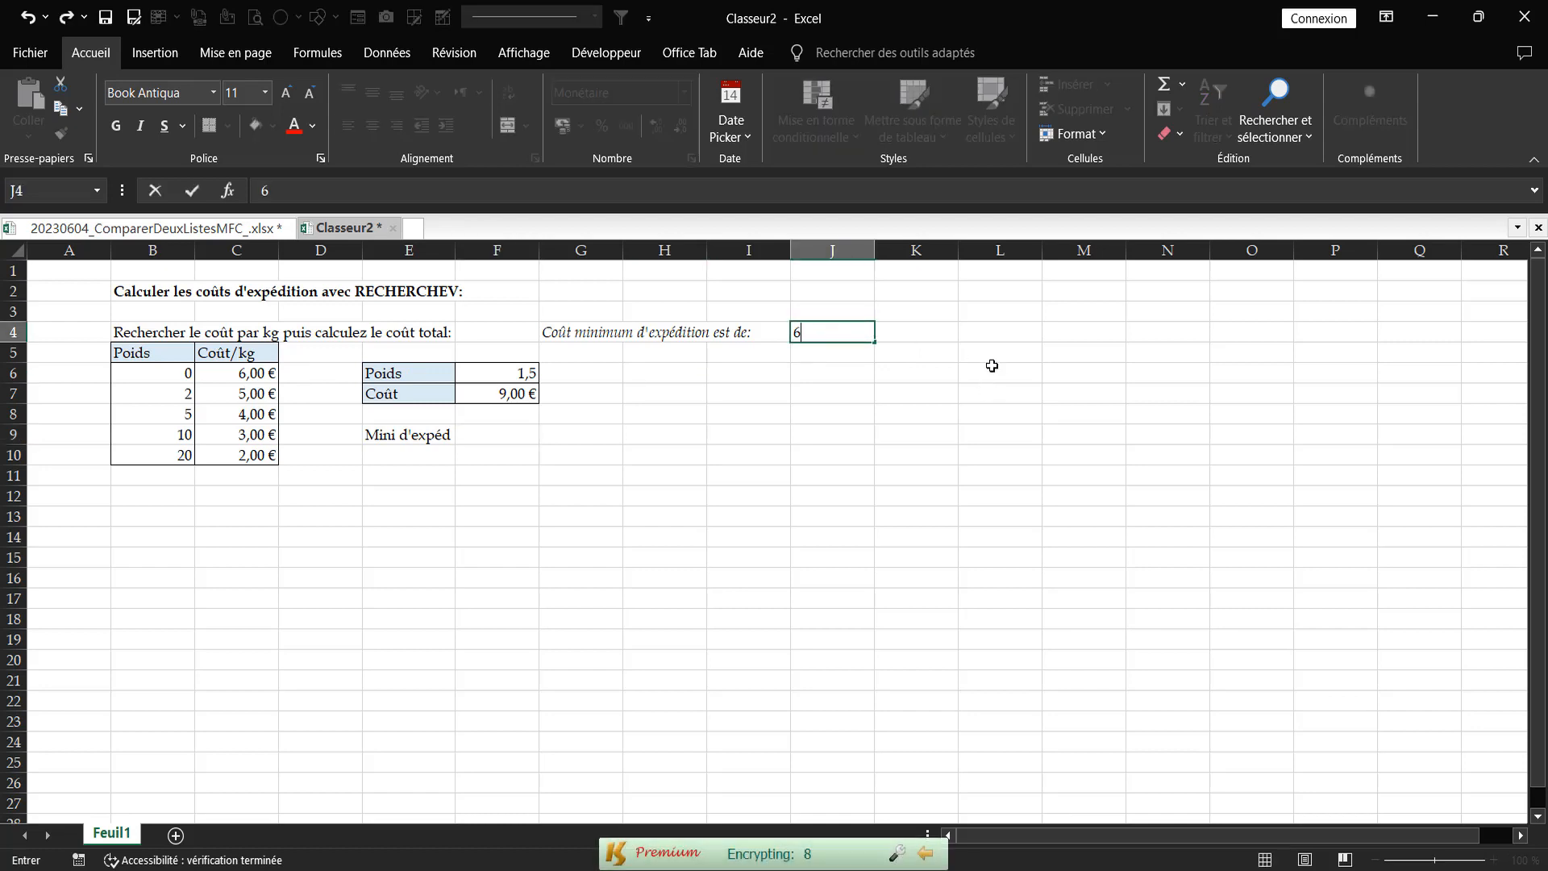
{"action": "left_click", "coordinate": [779, 492]}
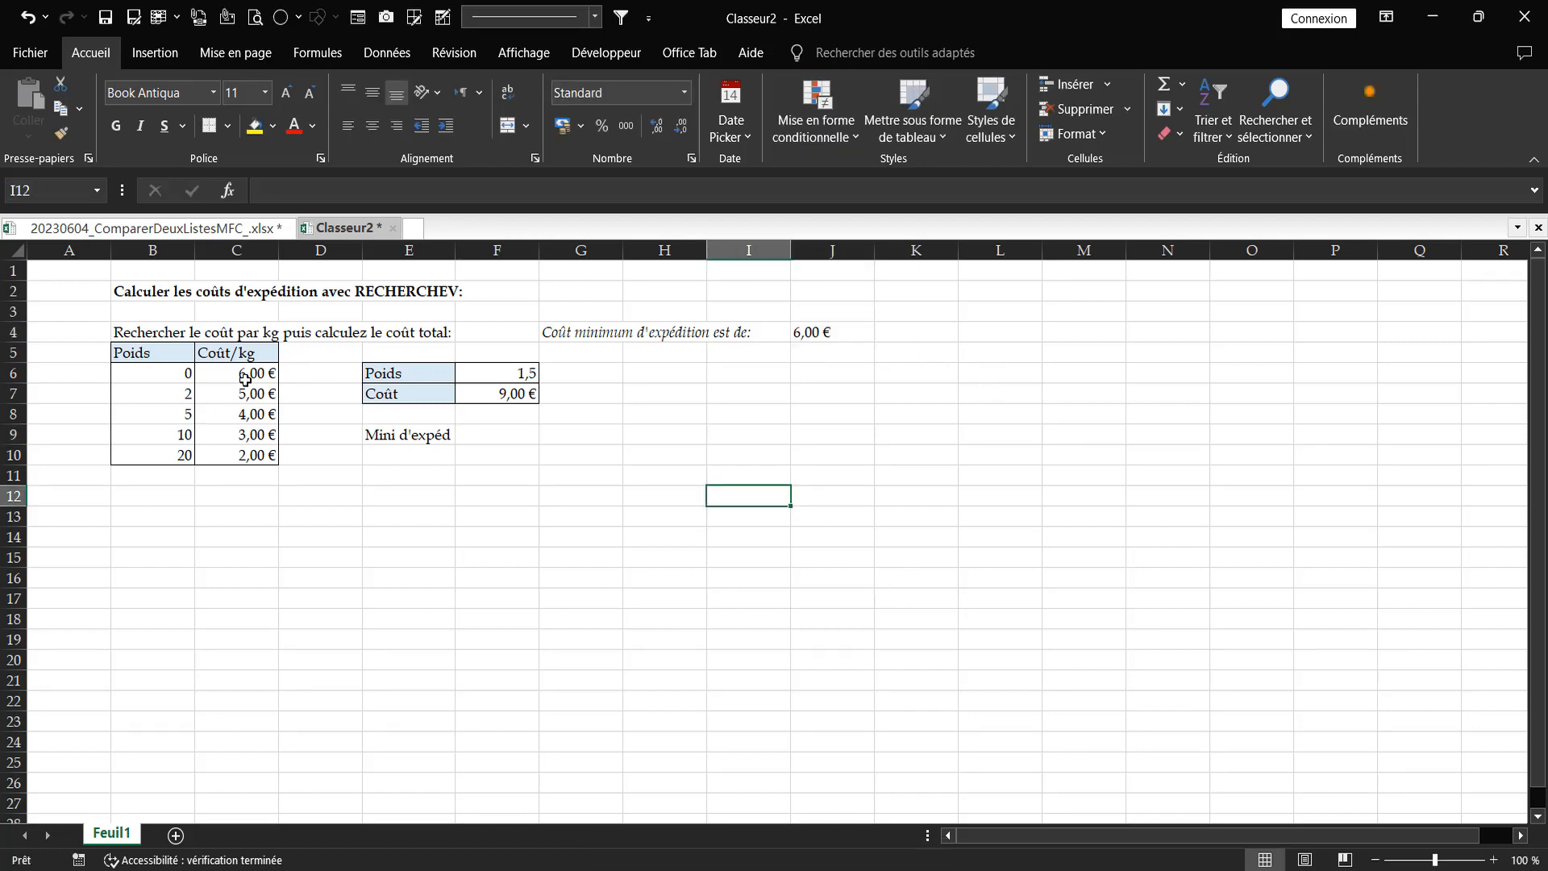
Step: Copy the RECHERCHEV cost formula text from F7 and paste it into F9 beside Mini d'expéd
{"action": "left_click", "coordinate": [484, 440]}
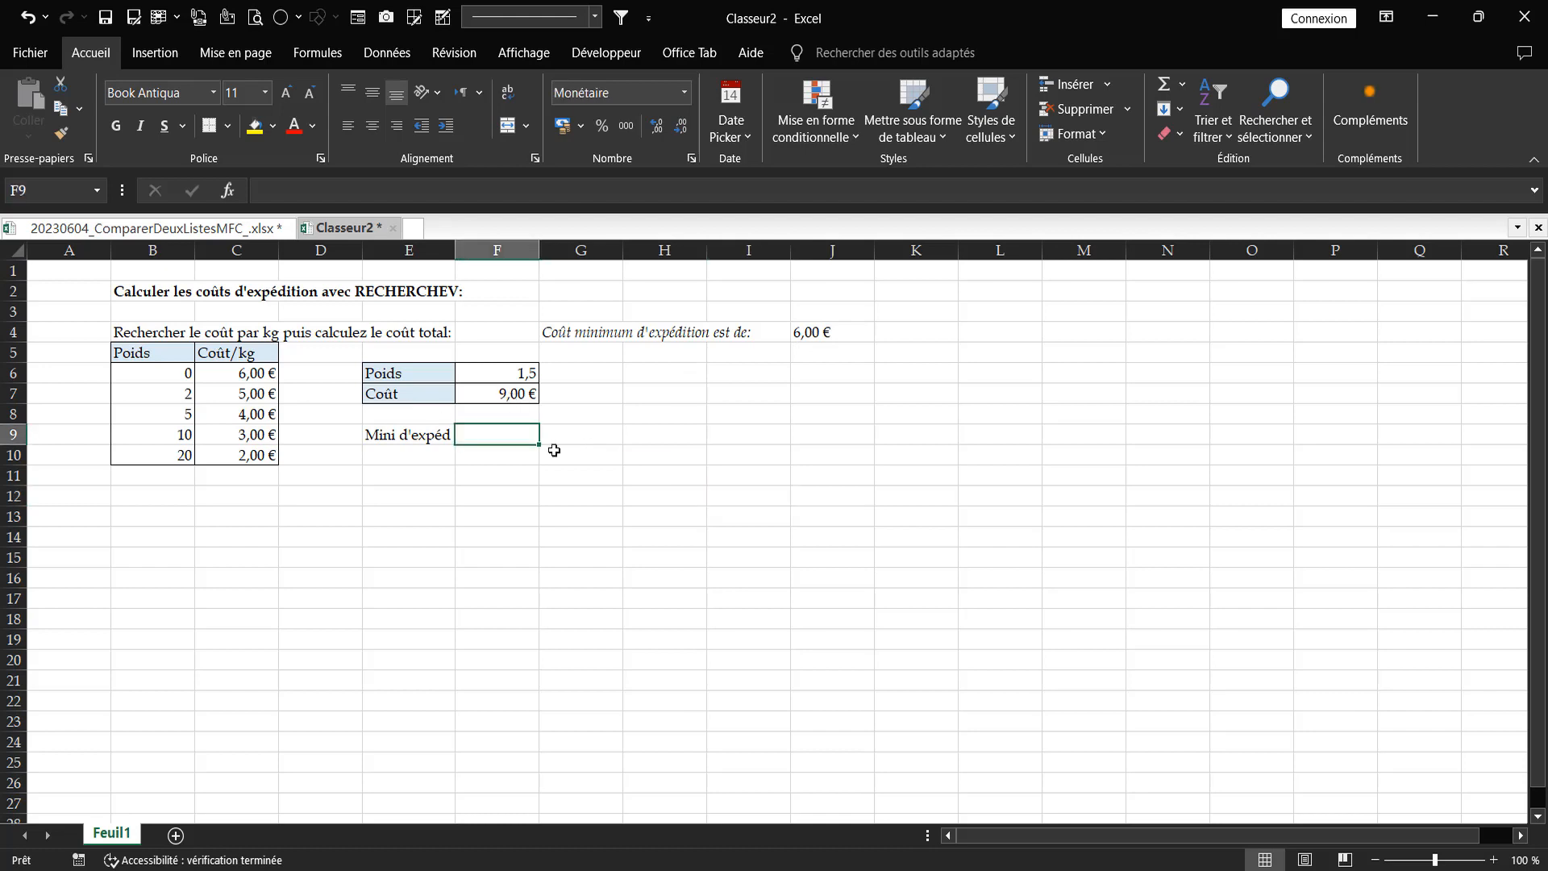
{"action": "left_click", "coordinate": [509, 390]}
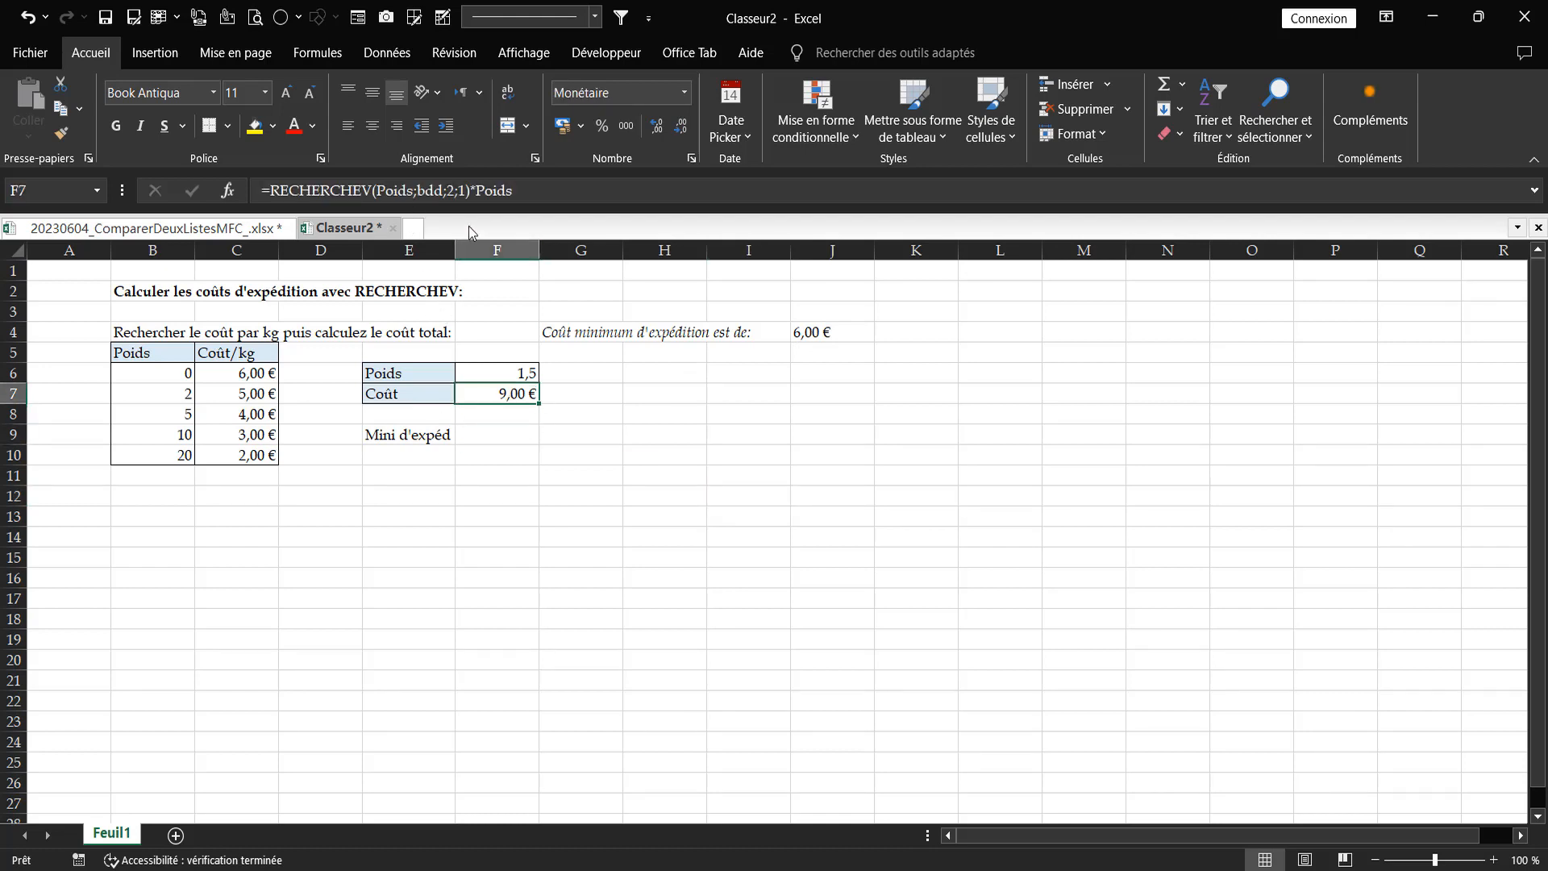
{"action": "left_click", "coordinate": [519, 191]}
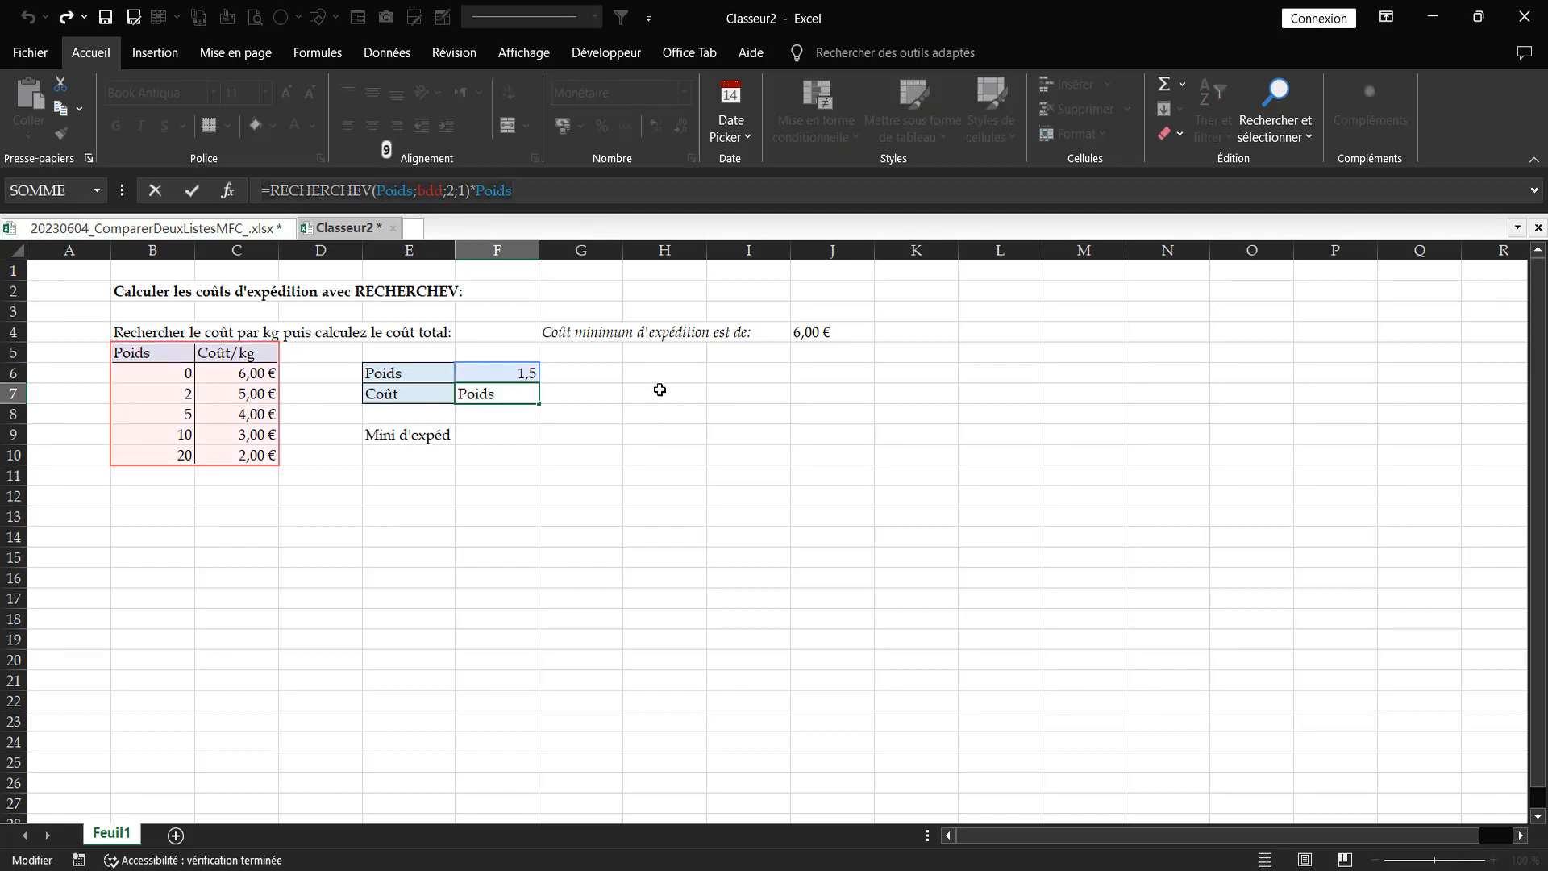
{"action": "left_click", "coordinate": [191, 191]}
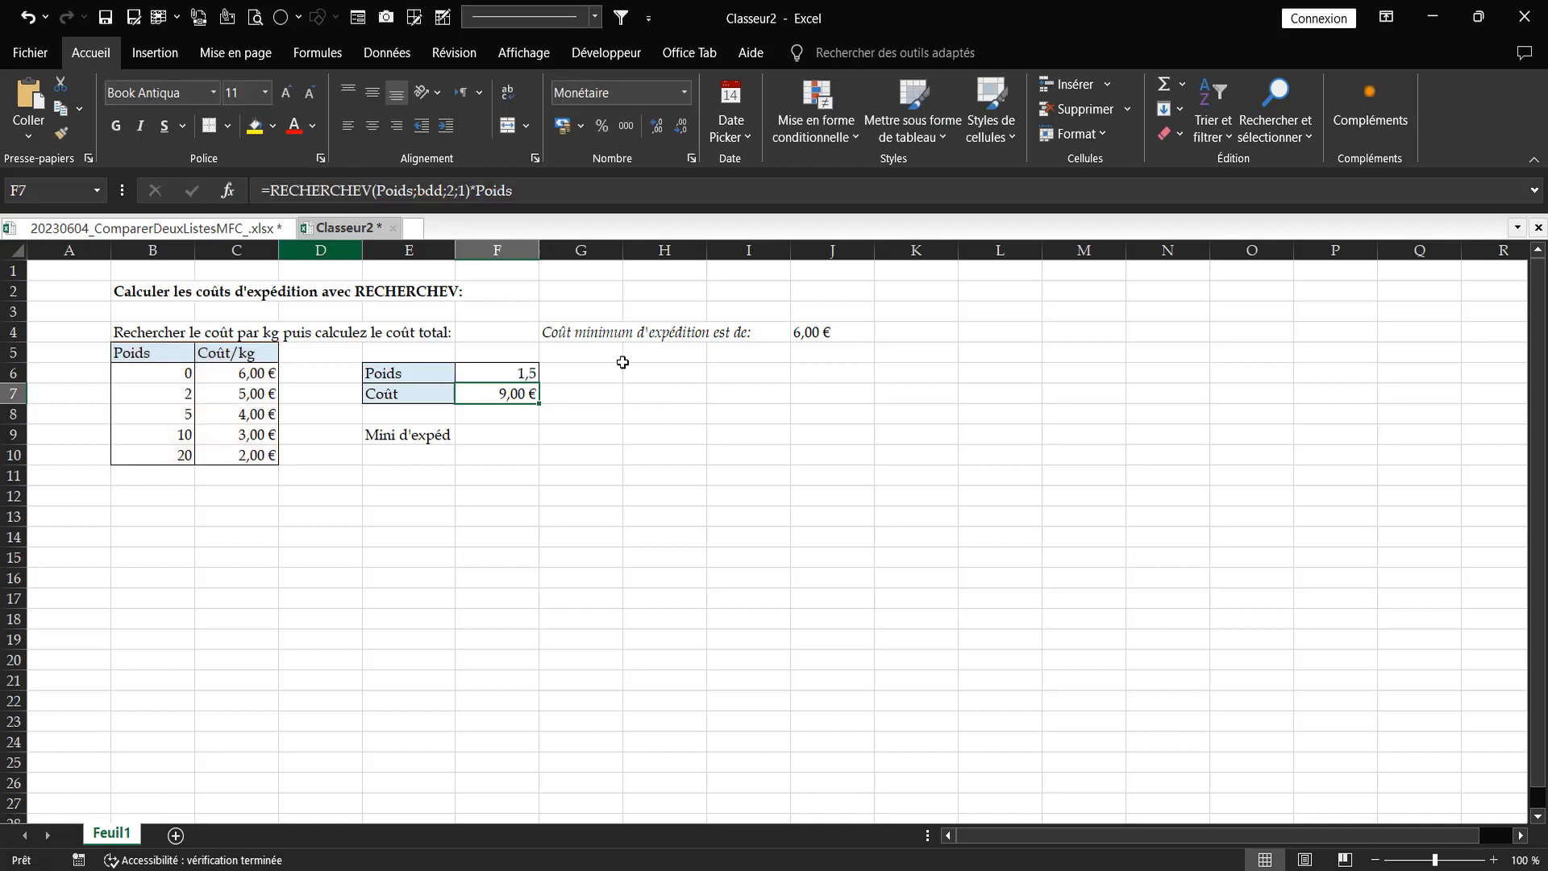
{"action": "left_click", "coordinate": [509, 432]}
{"action": "key", "text": "ctrl+v"}
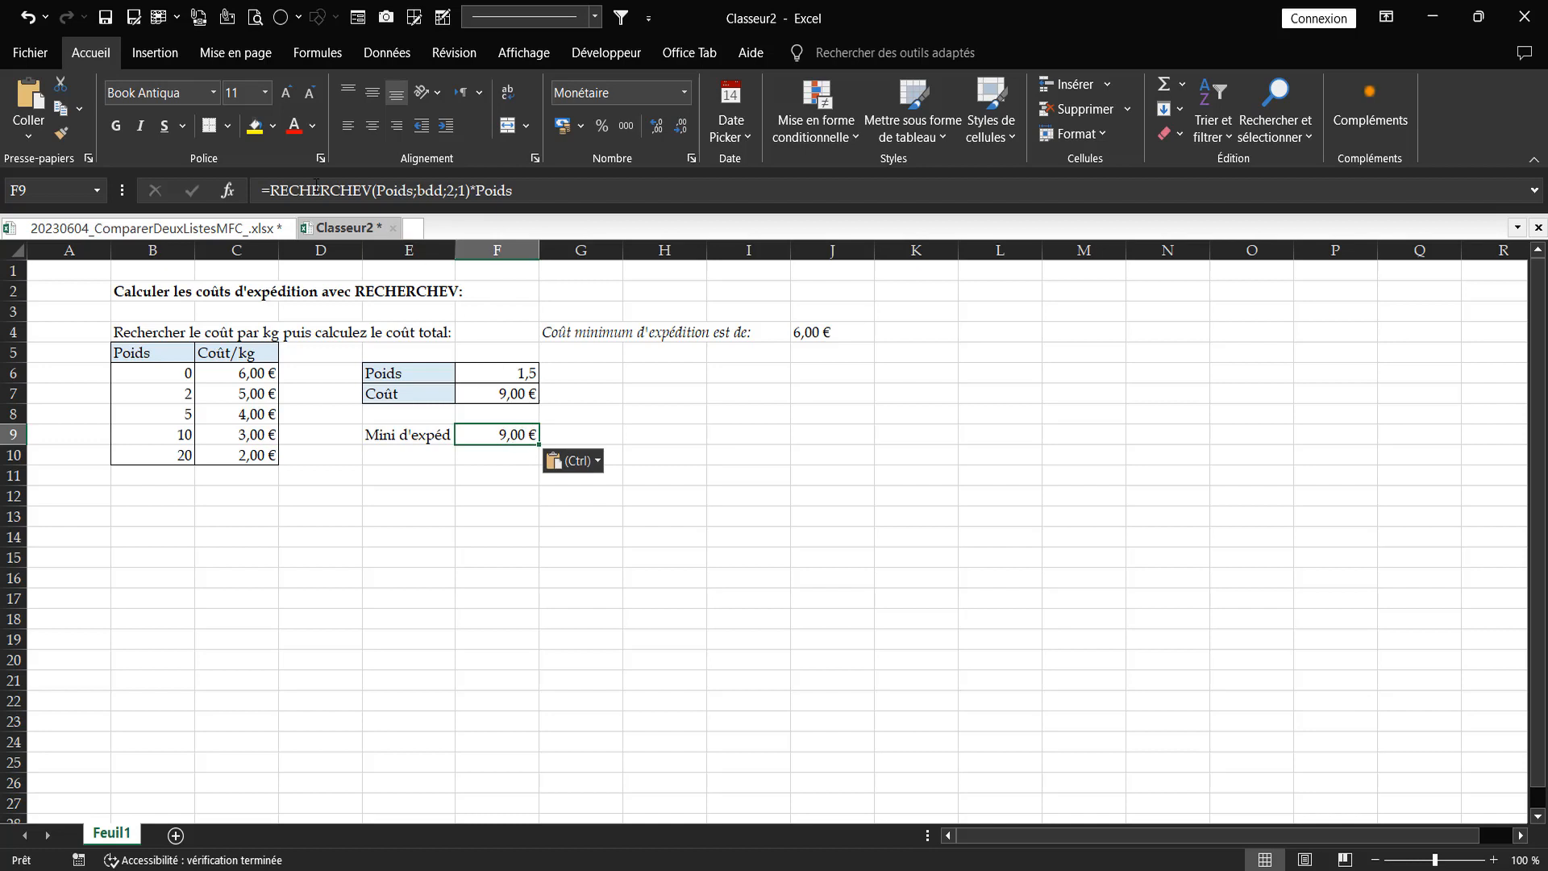
Step: Wrap the F9 formula in MAX with J4 as the second argument, entering =MAX(RECHERCHEV(Poids;bdd;2;1)*Poids;J4) and keeping F9 selected
{"action": "left_click", "coordinate": [271, 191]}
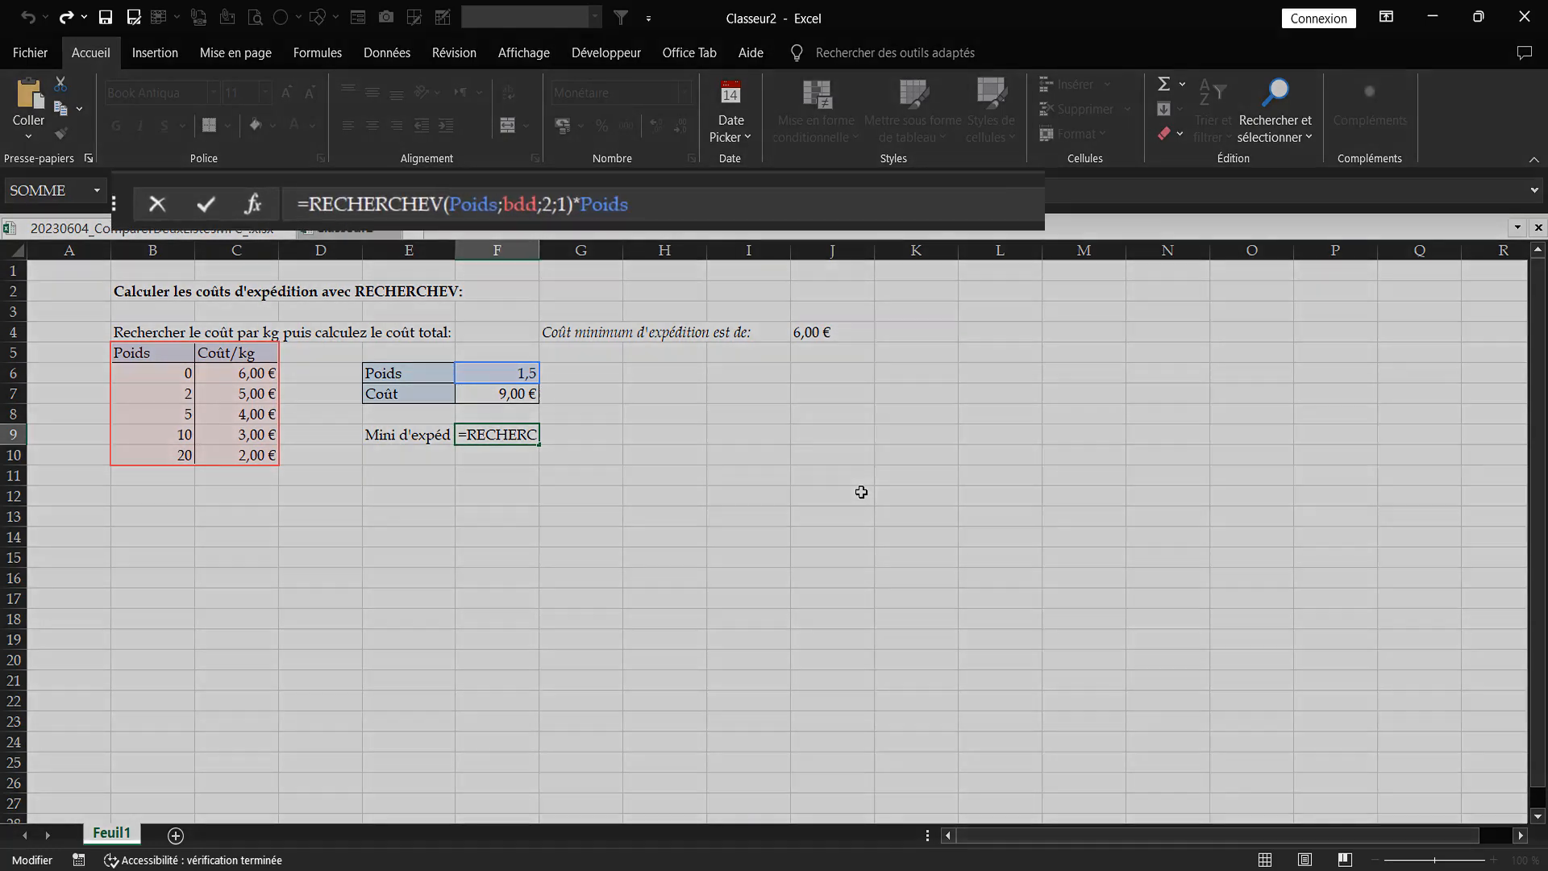
{"action": "type", "text": "max"}
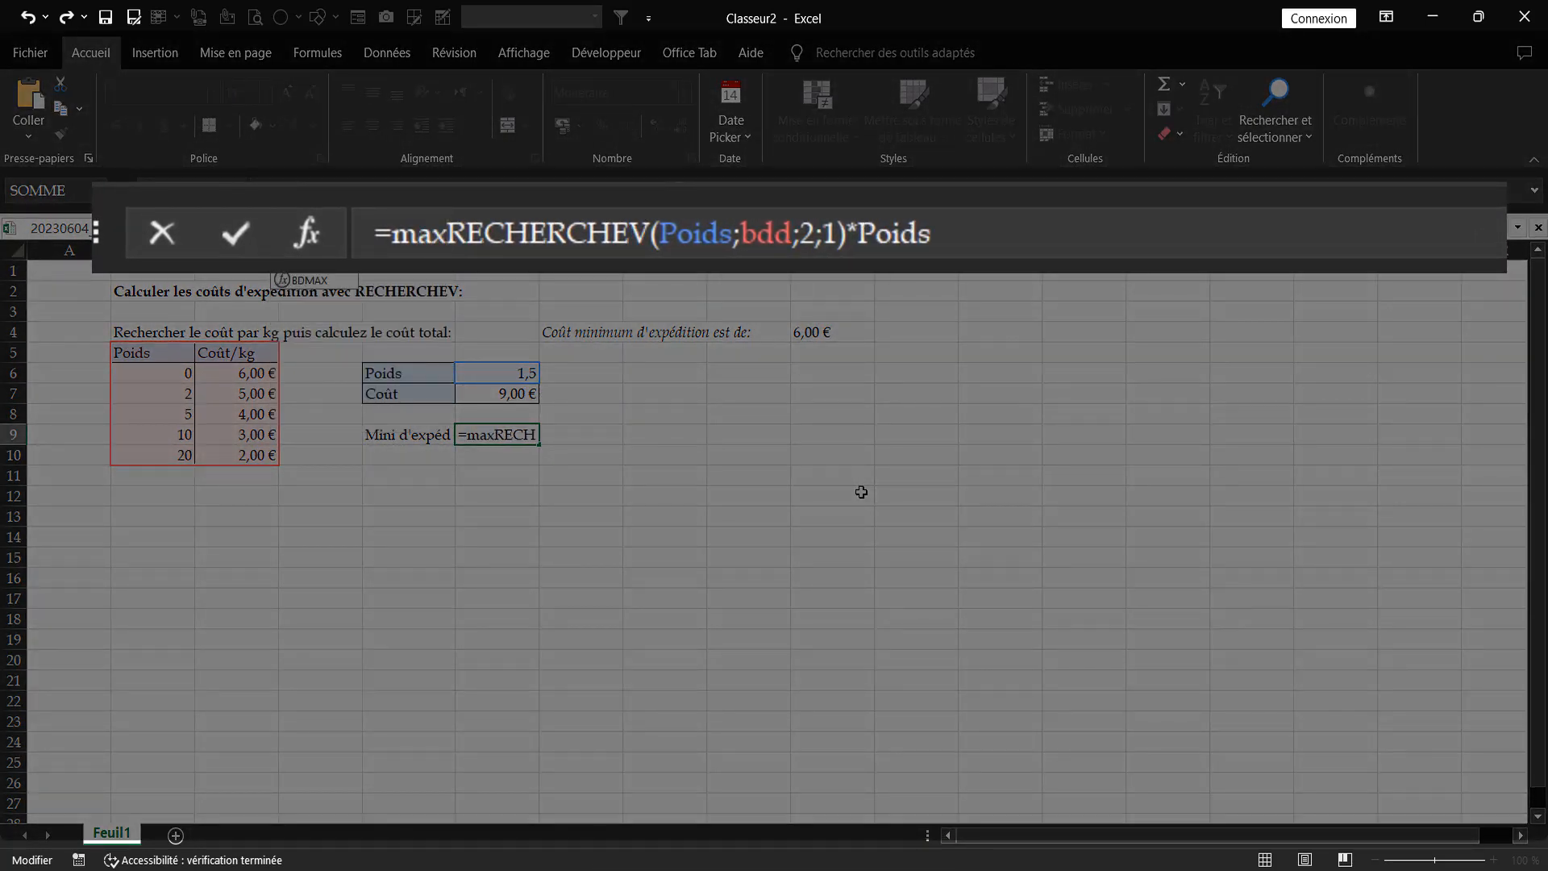
{"action": "key", "text": "Tab"}
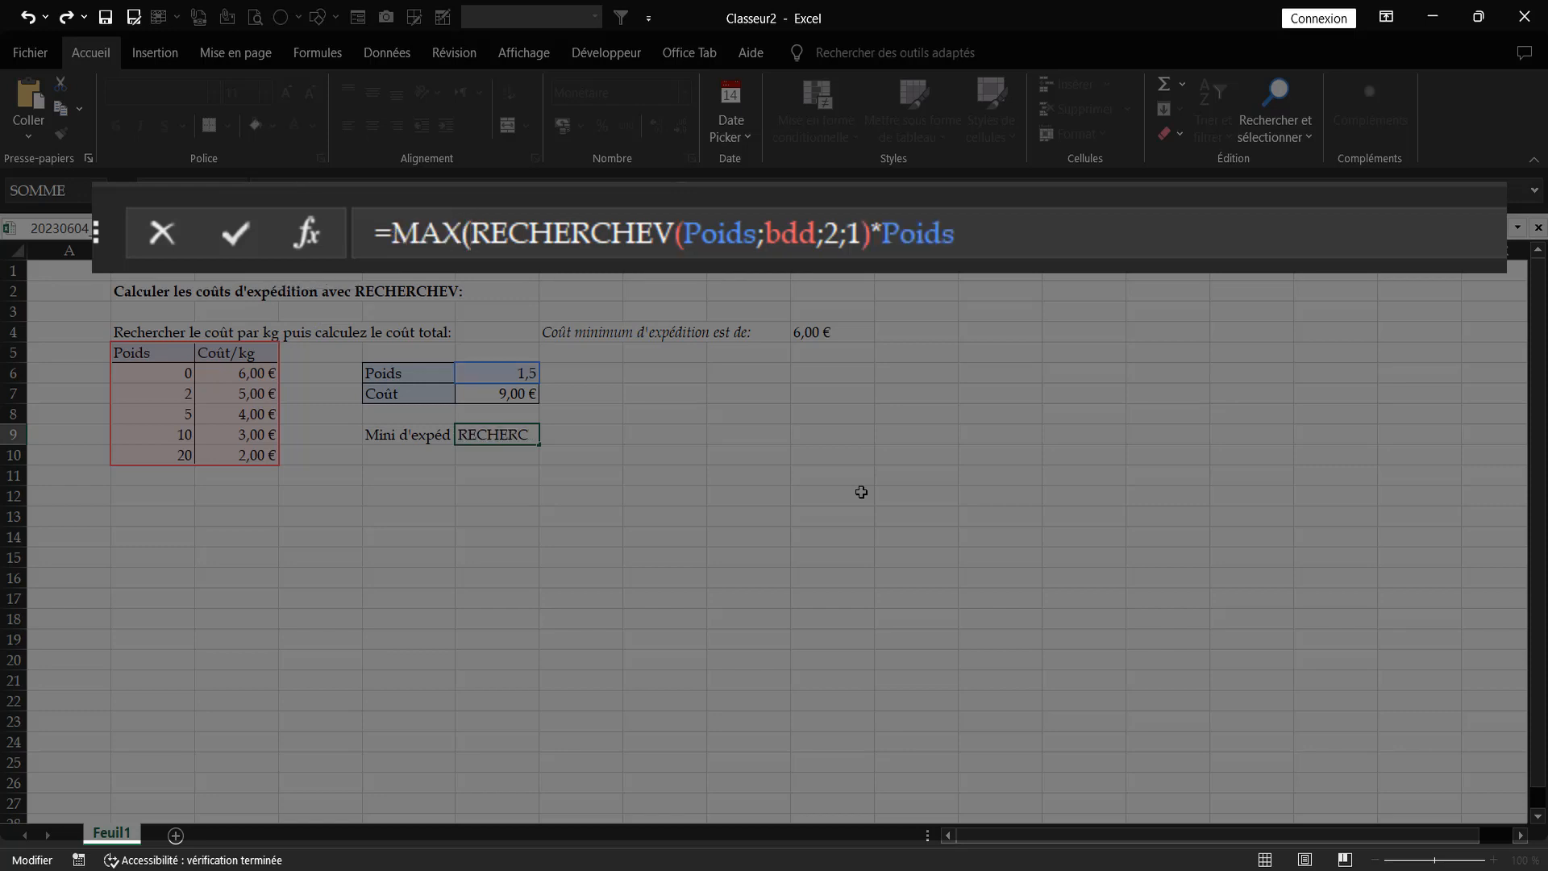
{"action": "left_click", "coordinate": [1100, 226]}
{"action": "type", "text": ";"}
{"action": "left_click", "coordinate": [319, 212]}
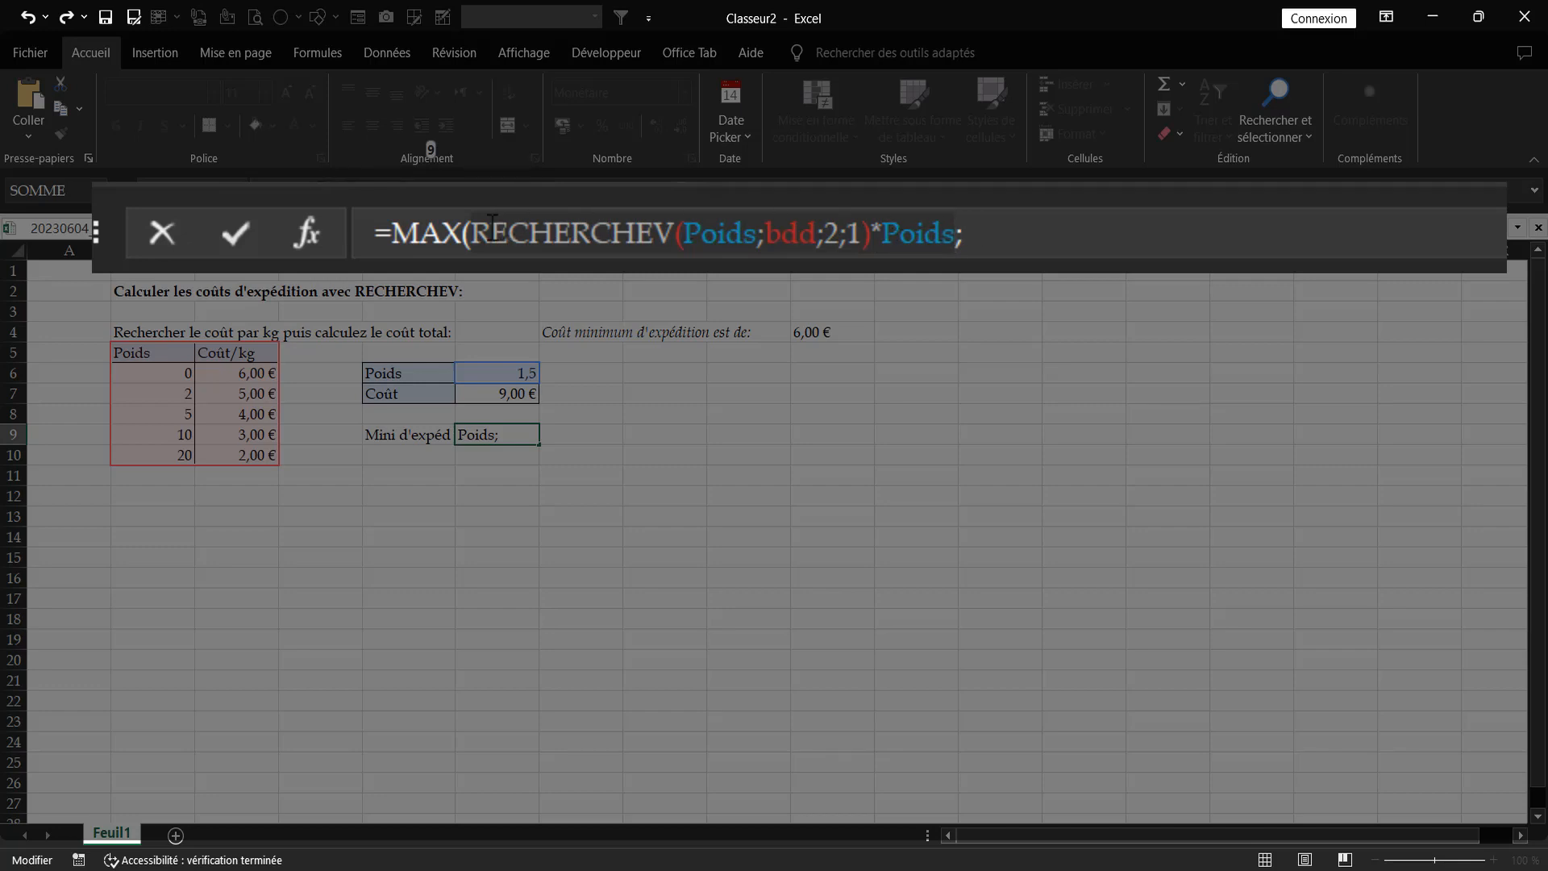
{"action": "left_click", "coordinate": [1000, 234]}
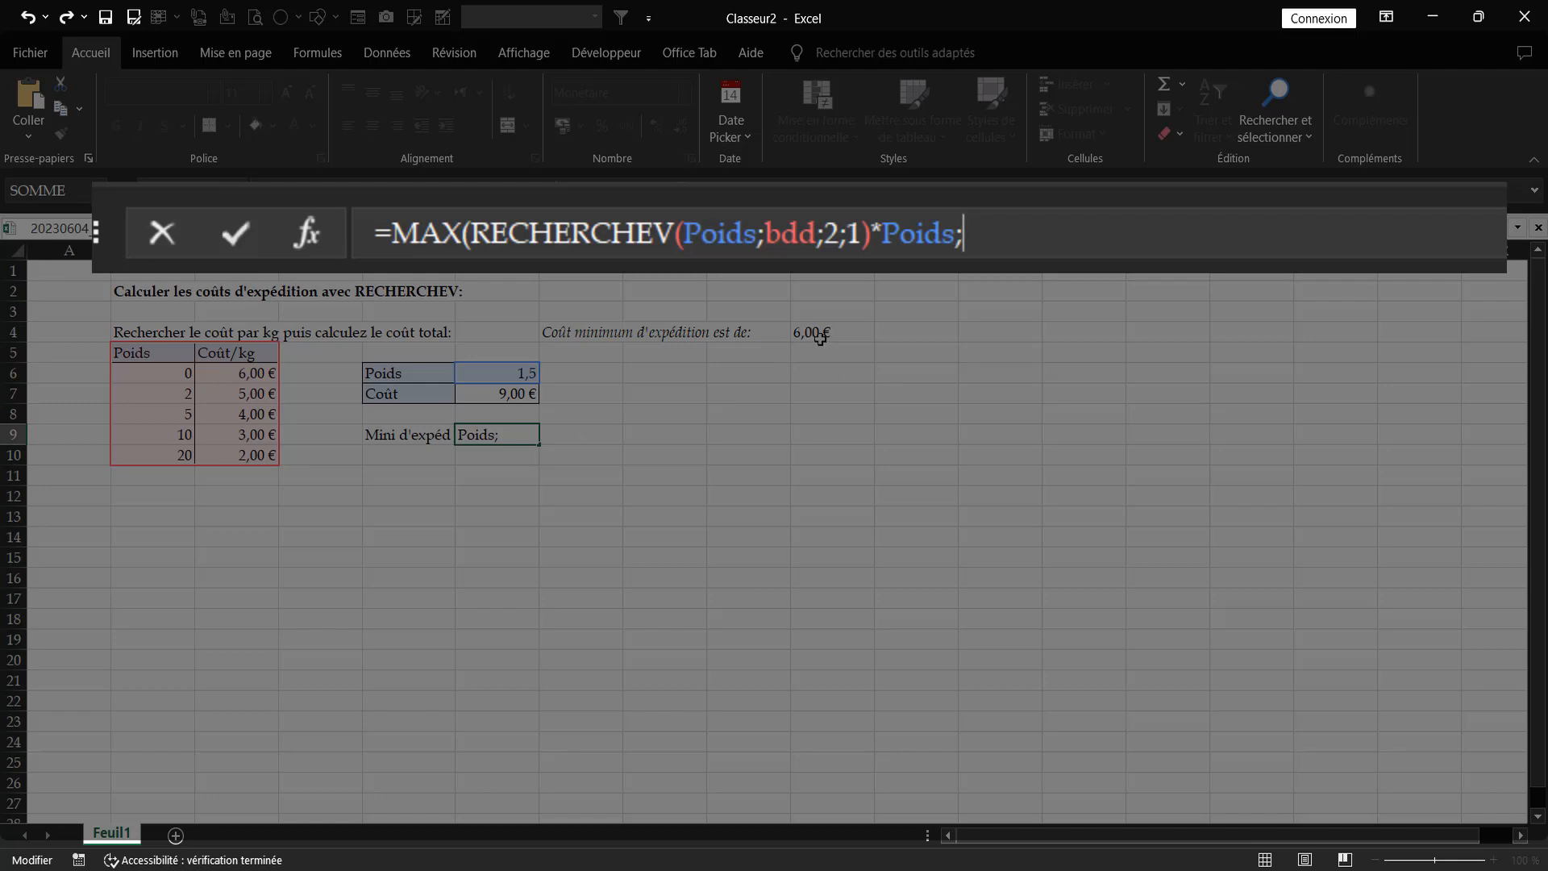
{"action": "left_click", "coordinate": [821, 339]}
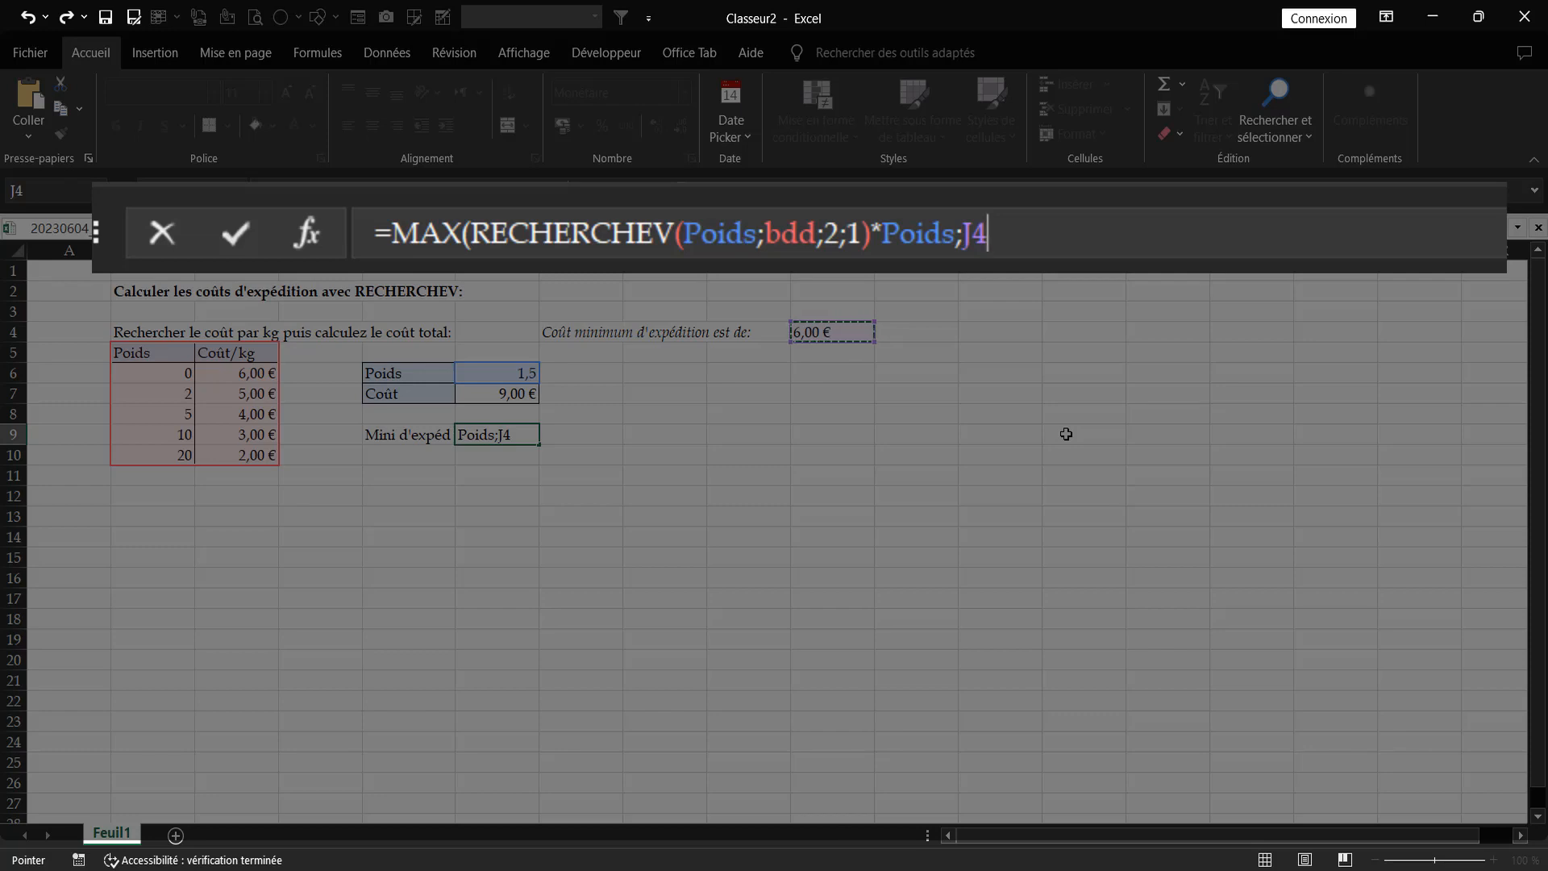
{"action": "type", "text": ")"}
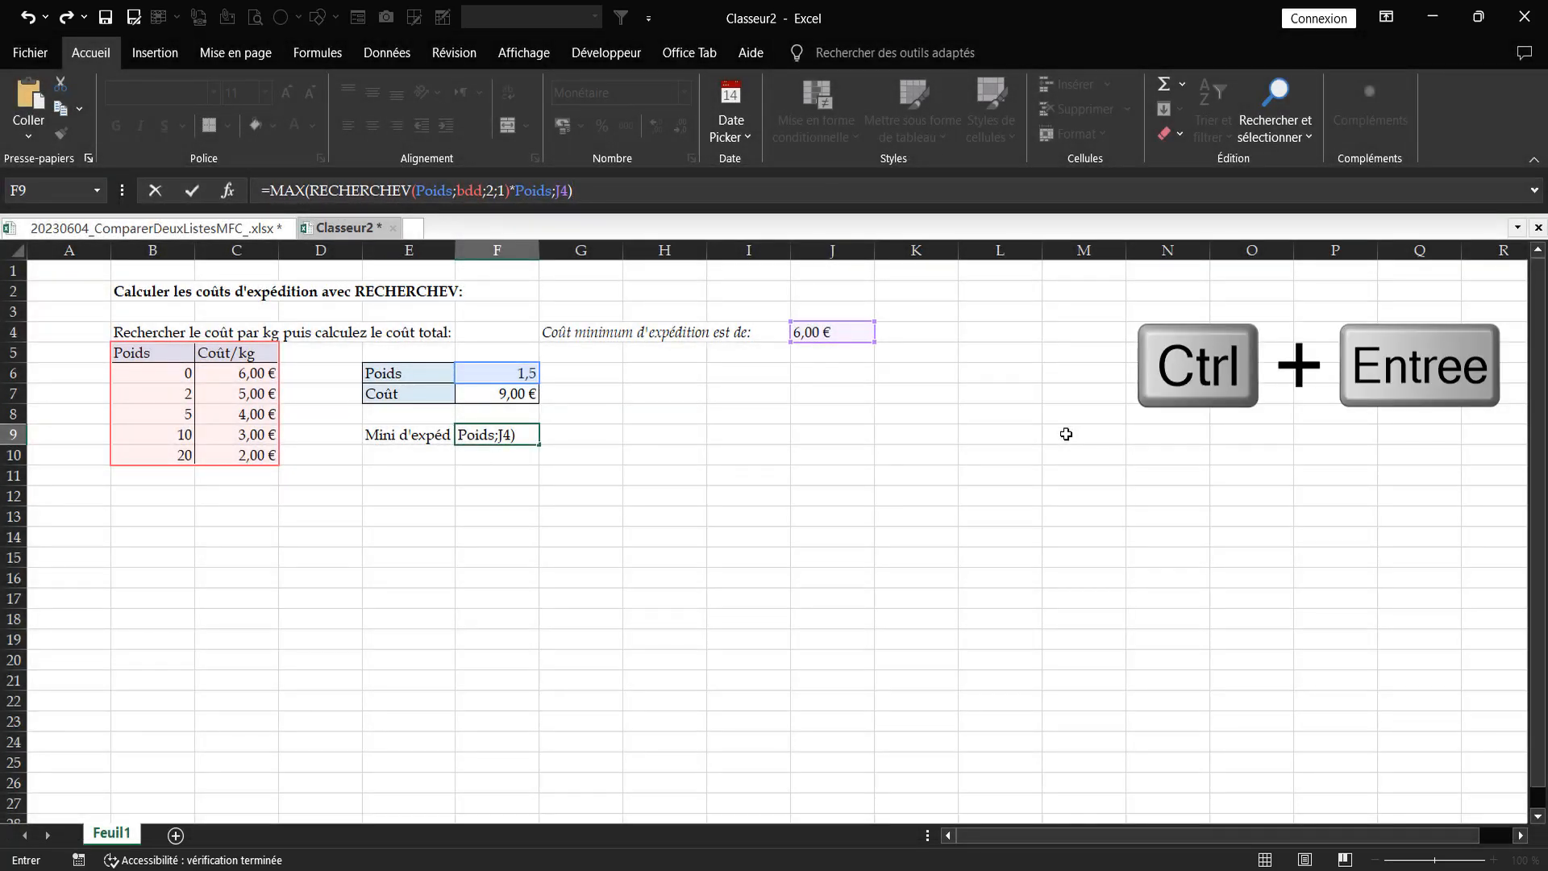
{"action": "key", "text": "ctrl+Return"}
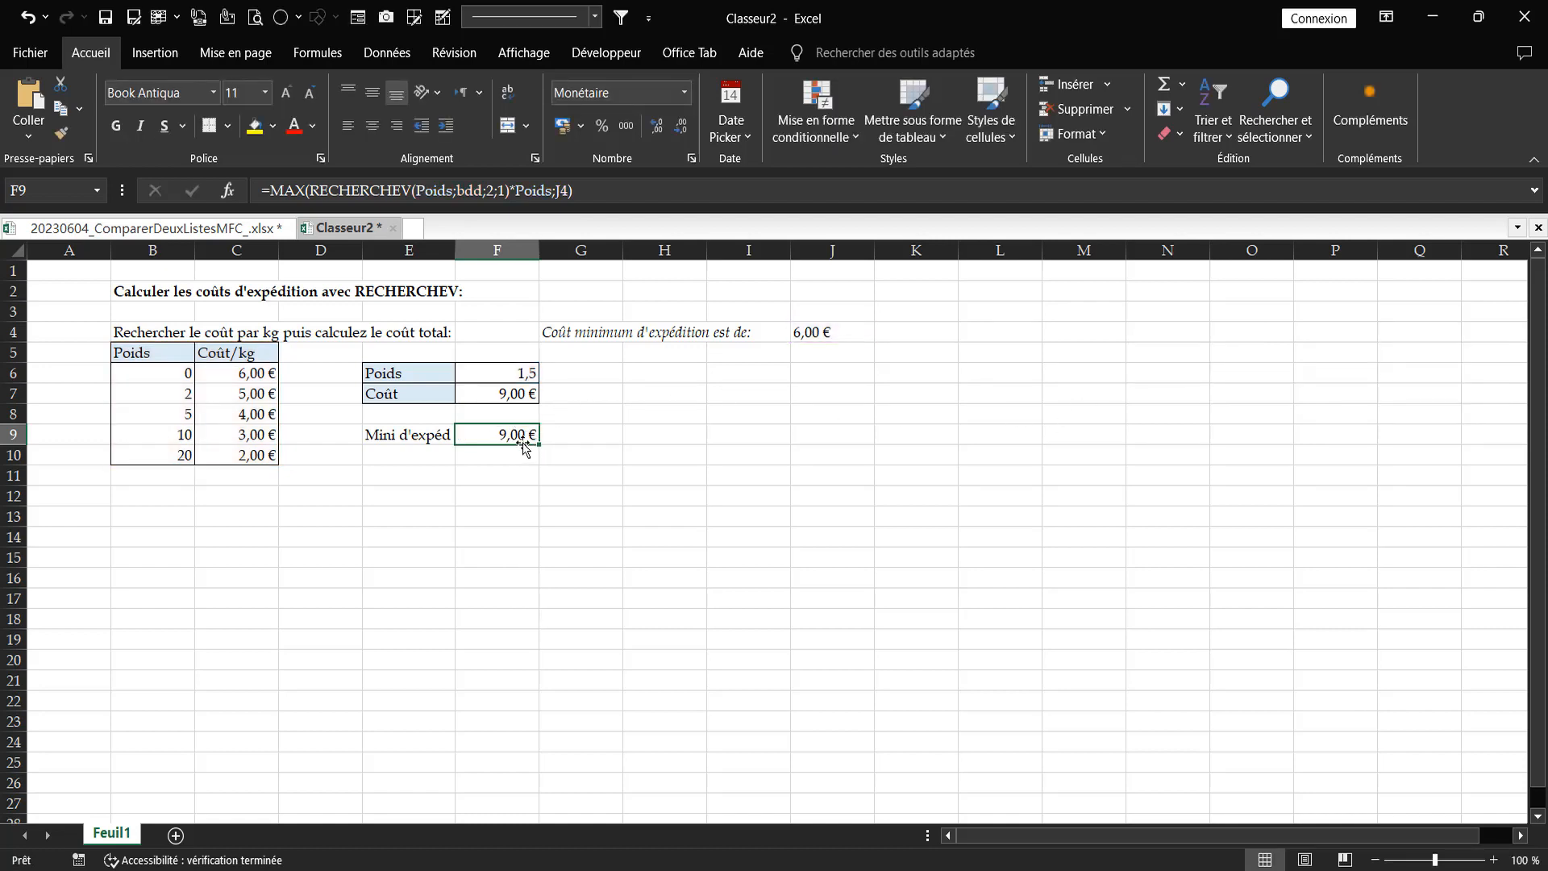
Step: Test the minimum shipping cost formula by setting the weight in F6 to 0,5
{"action": "left_click", "coordinate": [516, 375]}
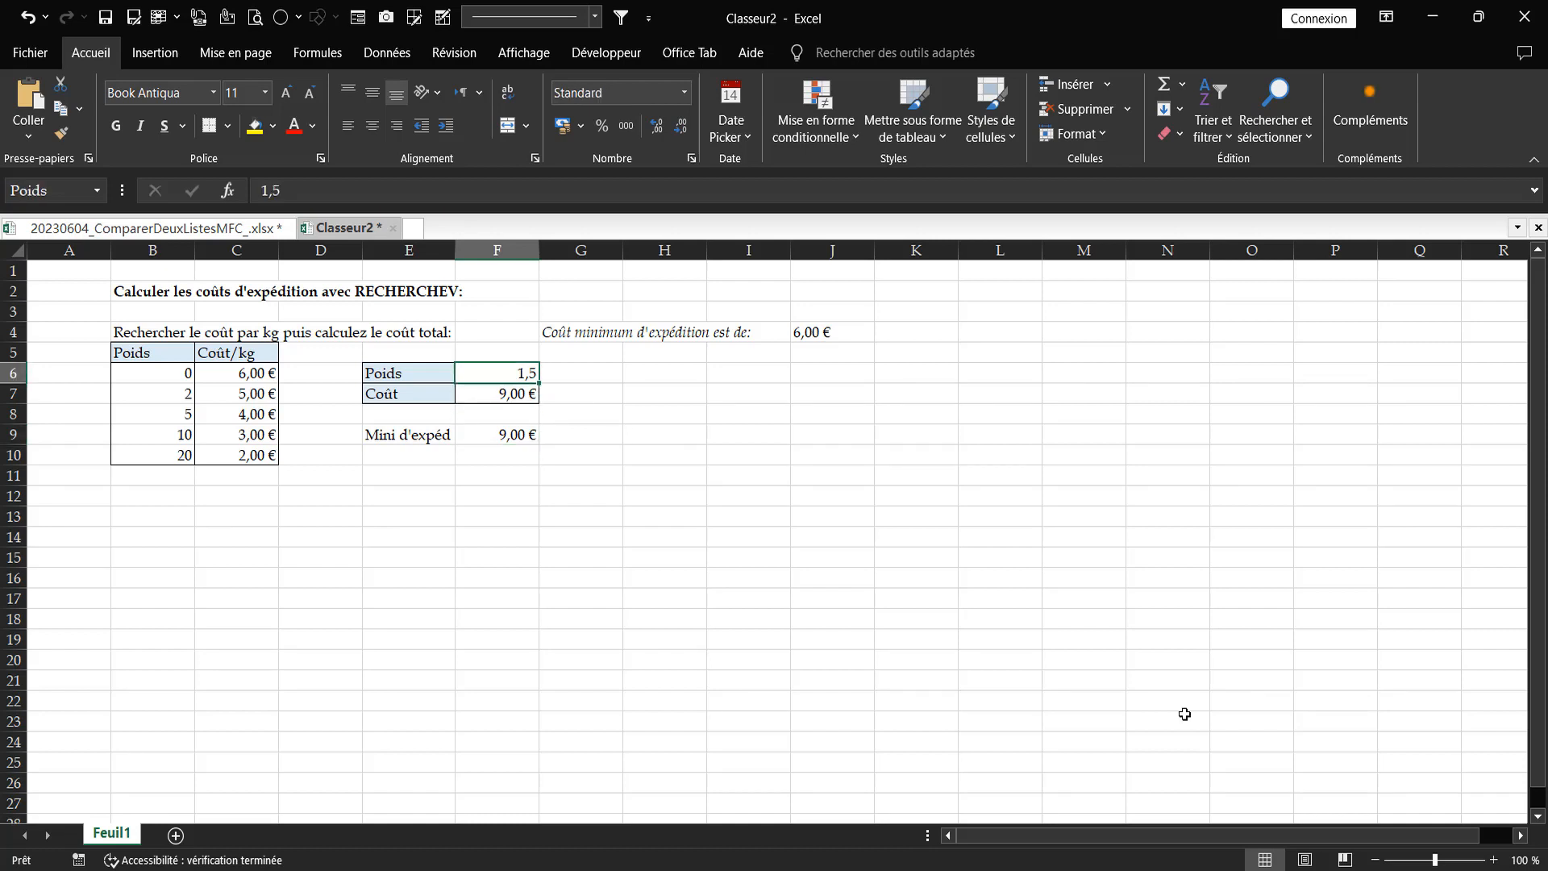
{"action": "type", "text": "0,5"}
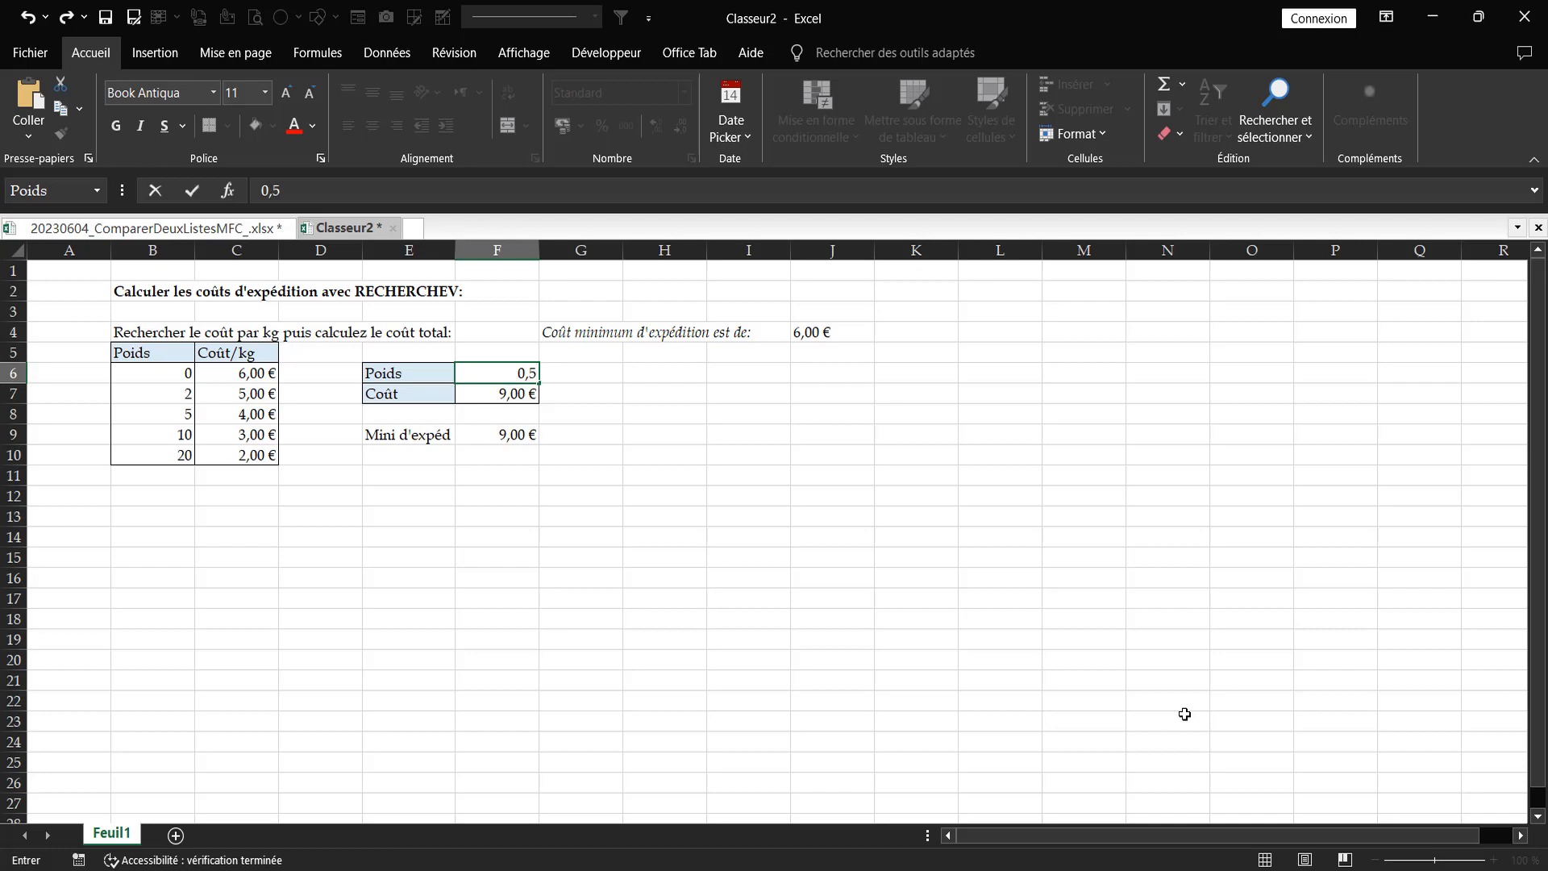
{"action": "key", "text": "Return"}
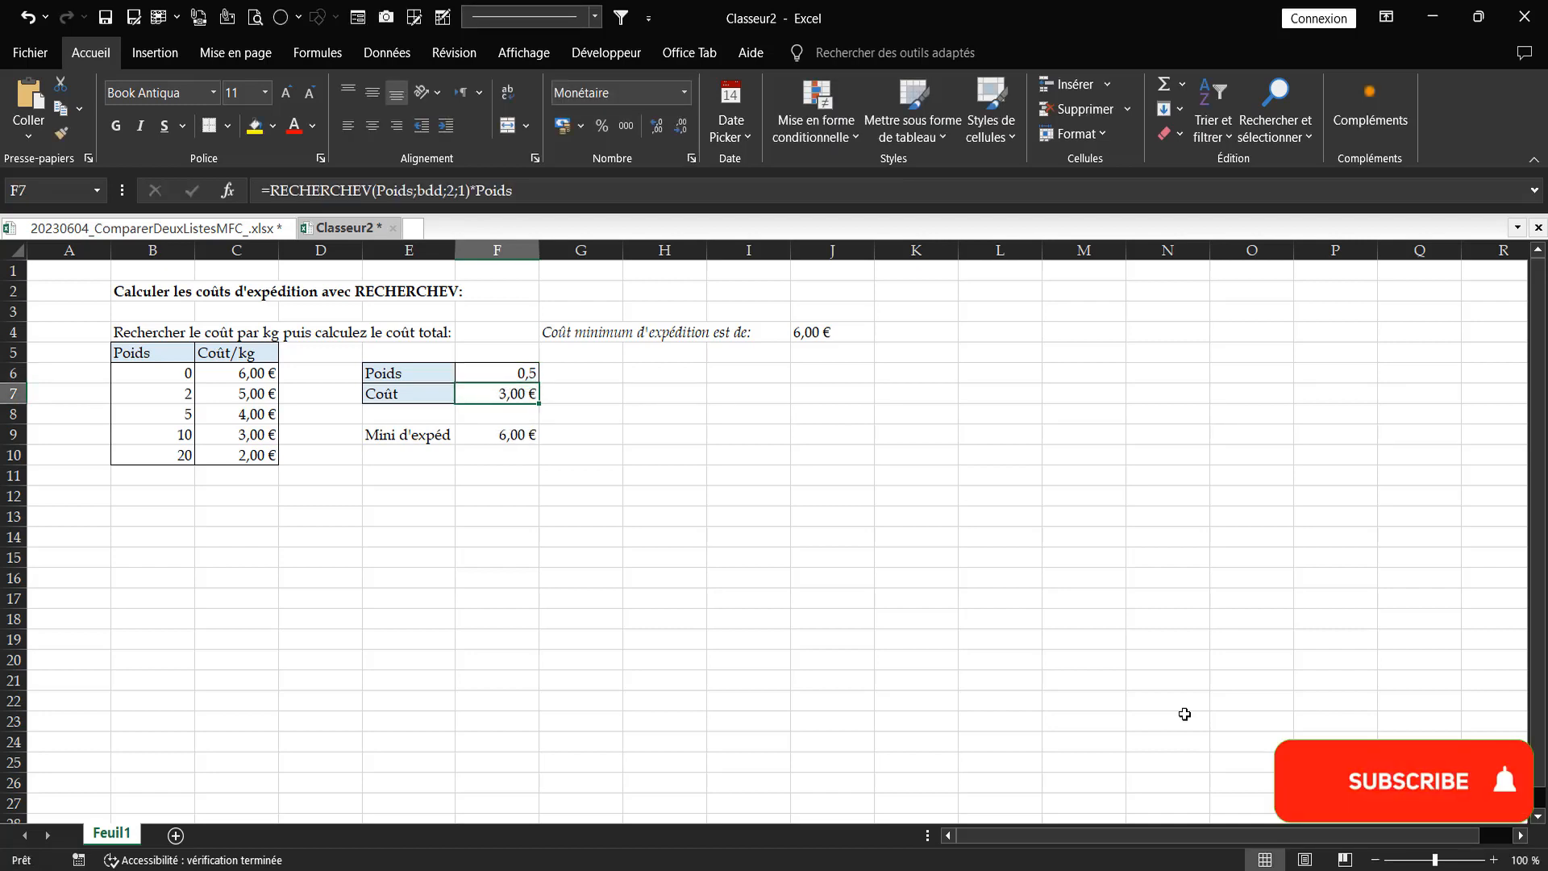